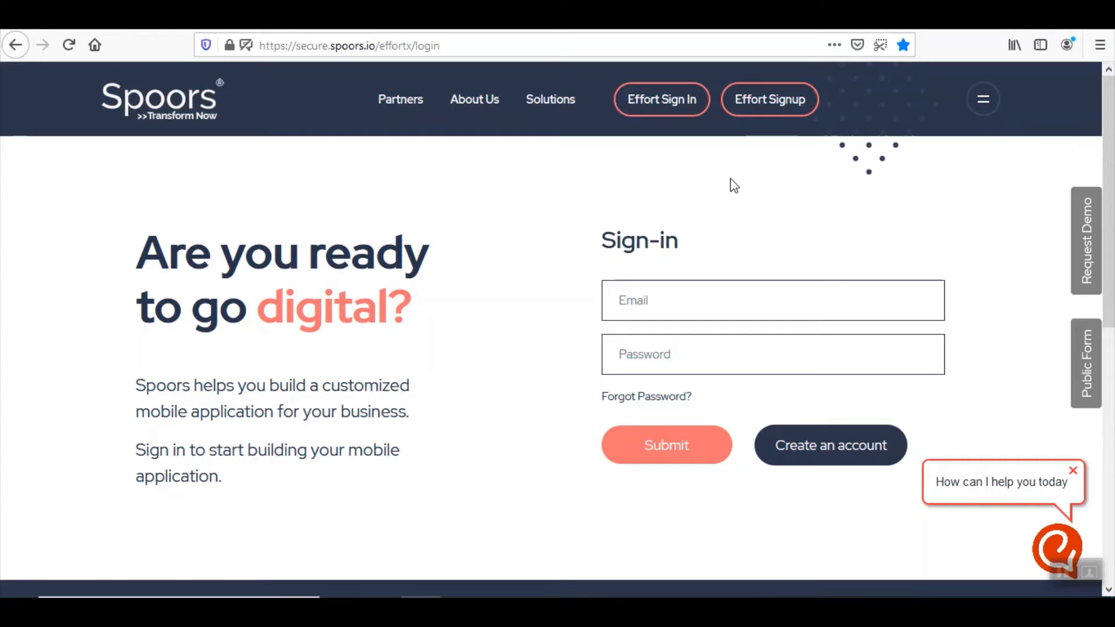
Sign in to Spoors EFFORT with the account e-mail and password
left_click(680, 312)
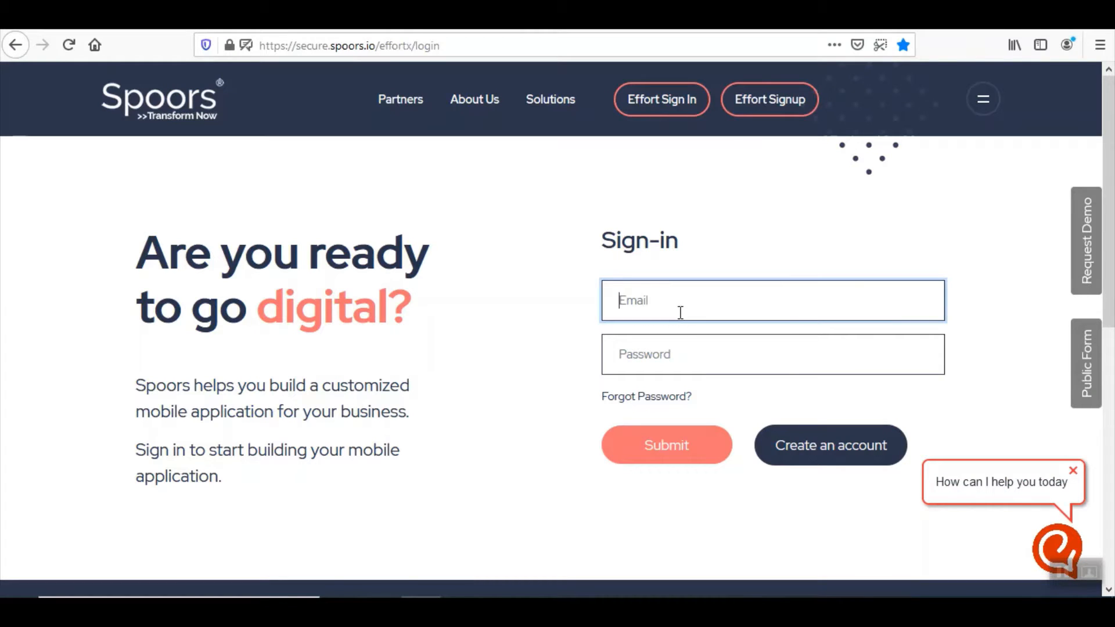
key("Tab")
type("••••")
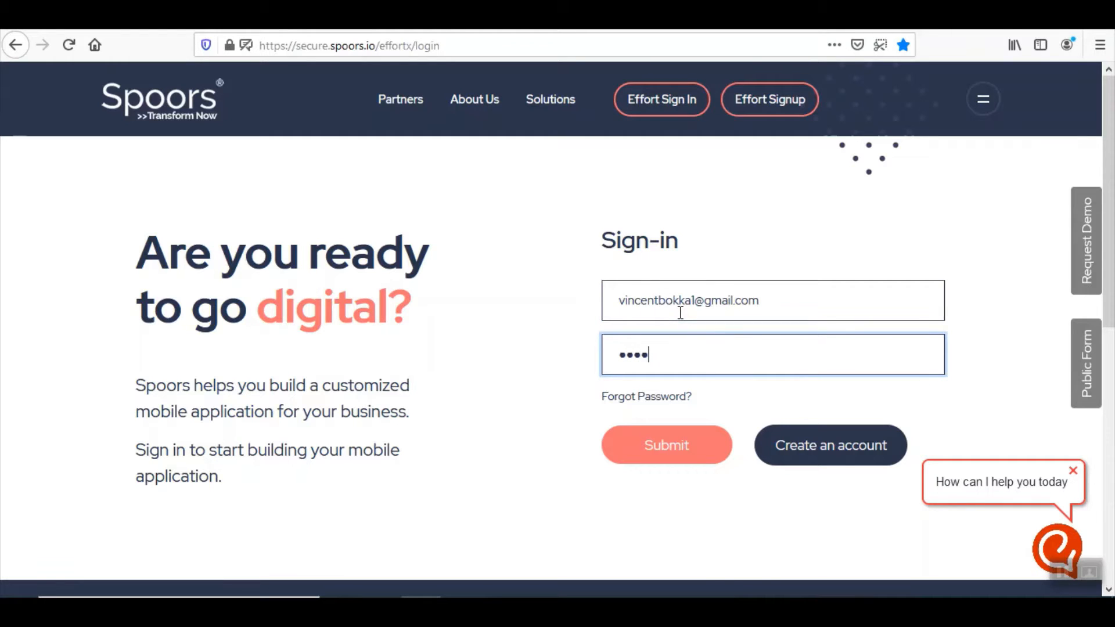
type("•••")
left_click(657, 458)
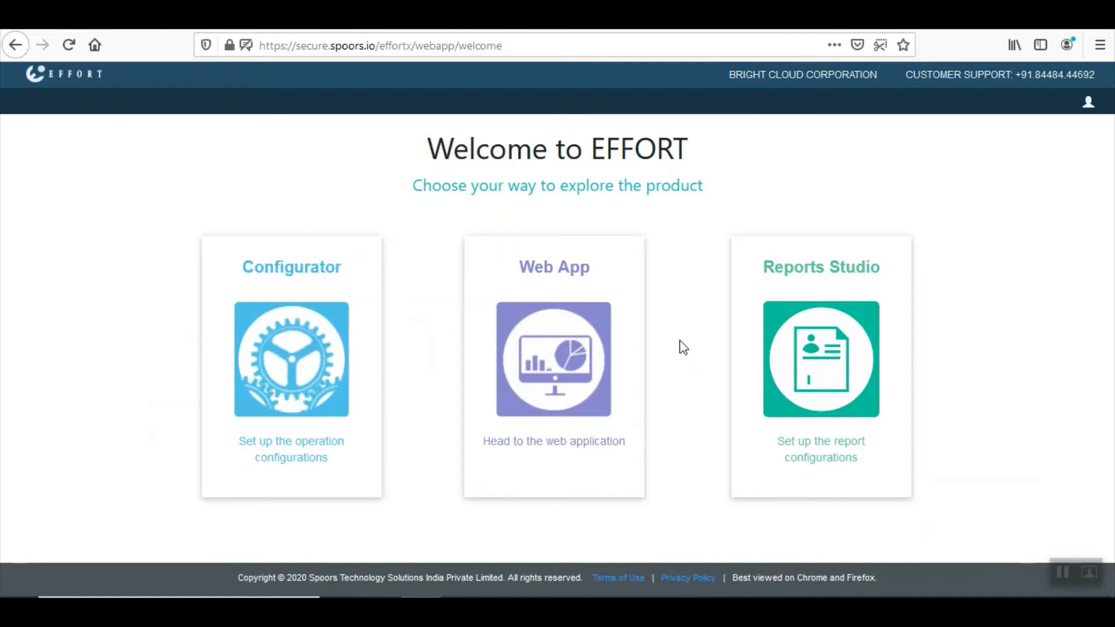
In Configurator's company Security Settings, tick Enable Google Data Studio
left_click(310, 280)
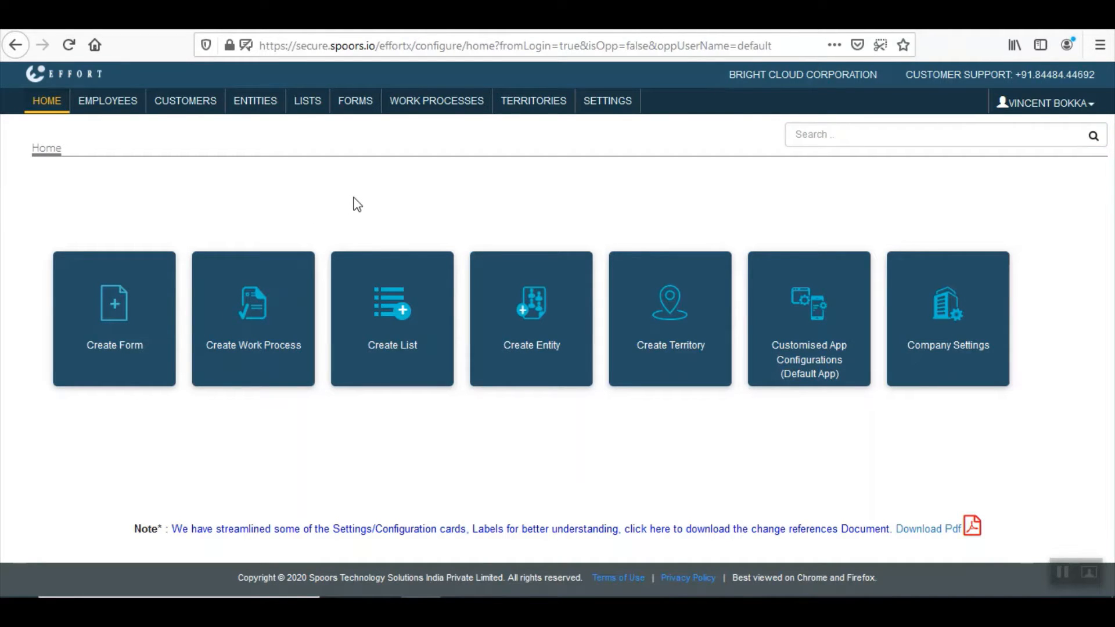
left_click(616, 110)
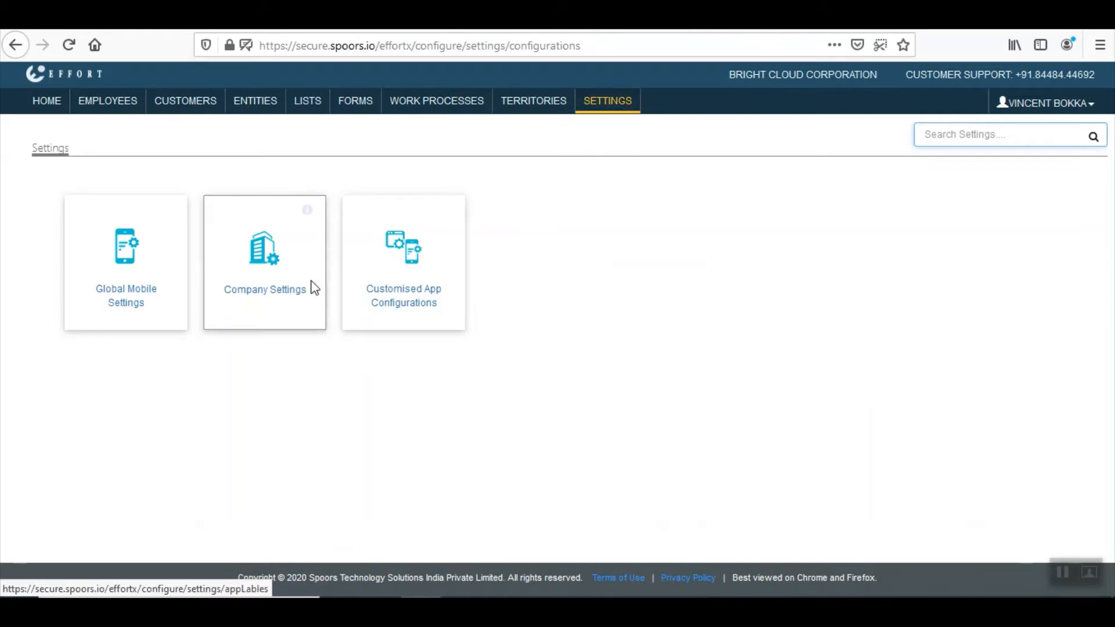
left_click(265, 297)
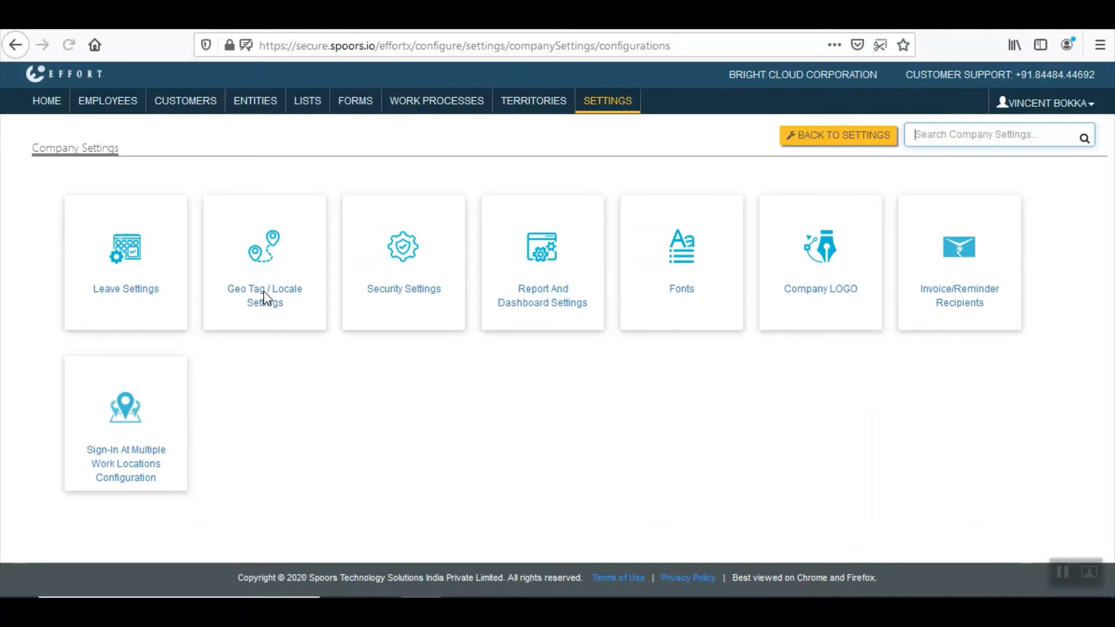
left_click(407, 290)
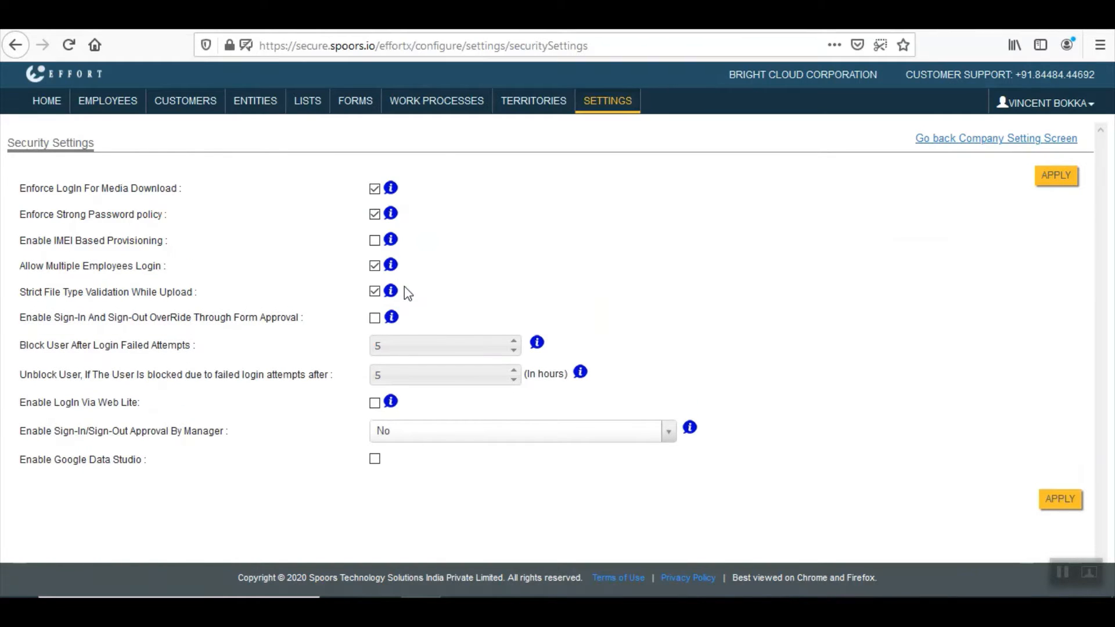
left_click(375, 459)
left_click_drag(19, 471, 169, 472)
left_click(867, 310)
Apply the security settings and check the 'Security Settings updated' confirmation
left_click(1075, 181)
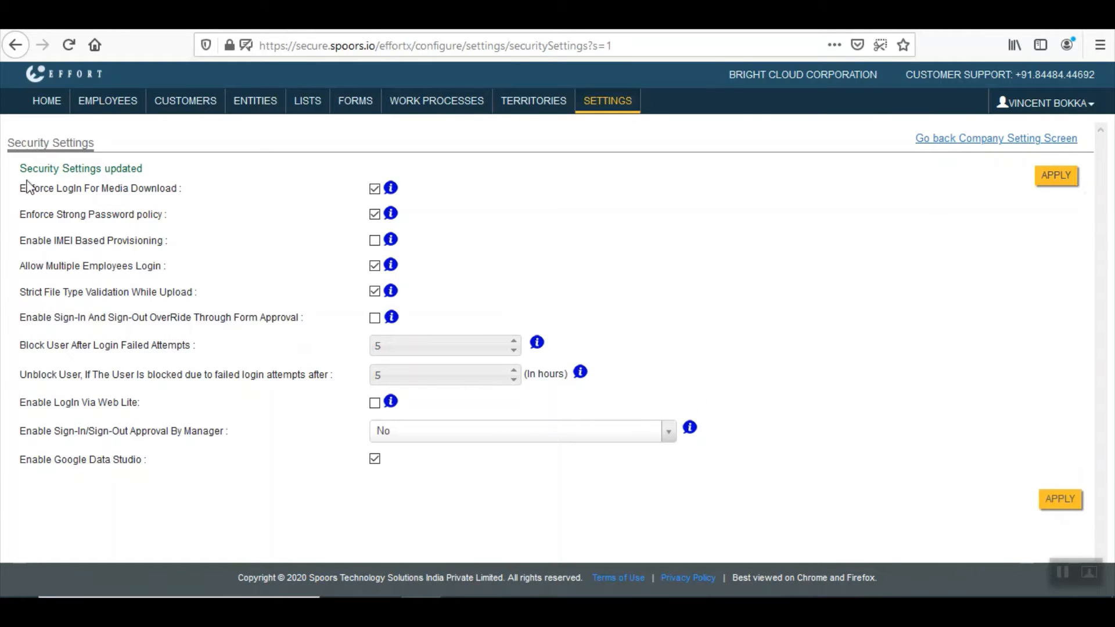
left_click_drag(18, 169, 150, 172)
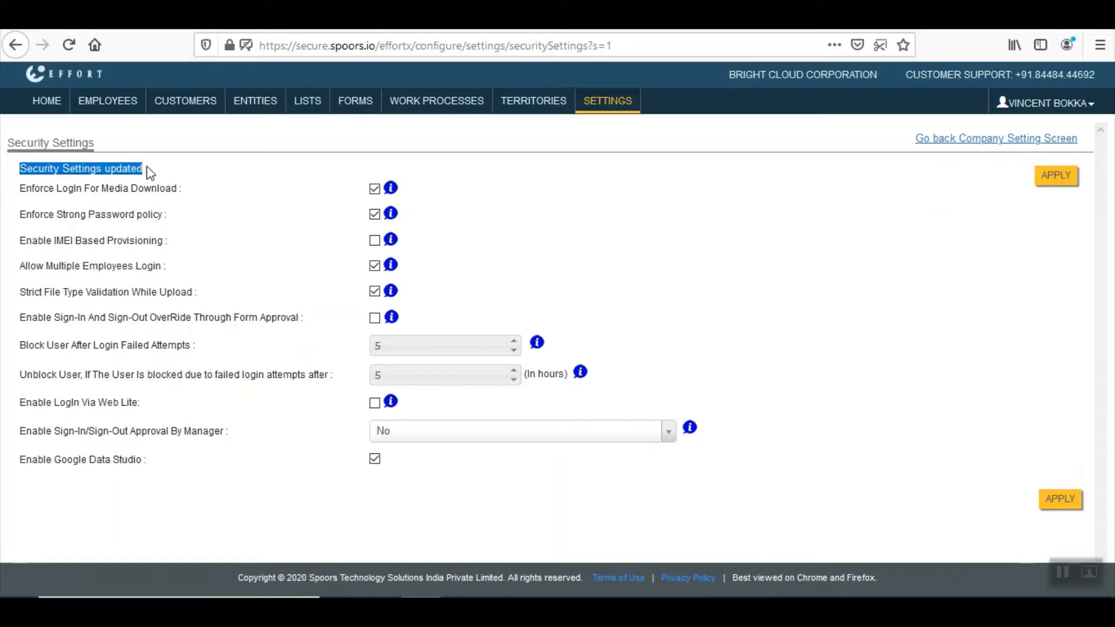
left_click(907, 238)
left_click(1075, 107)
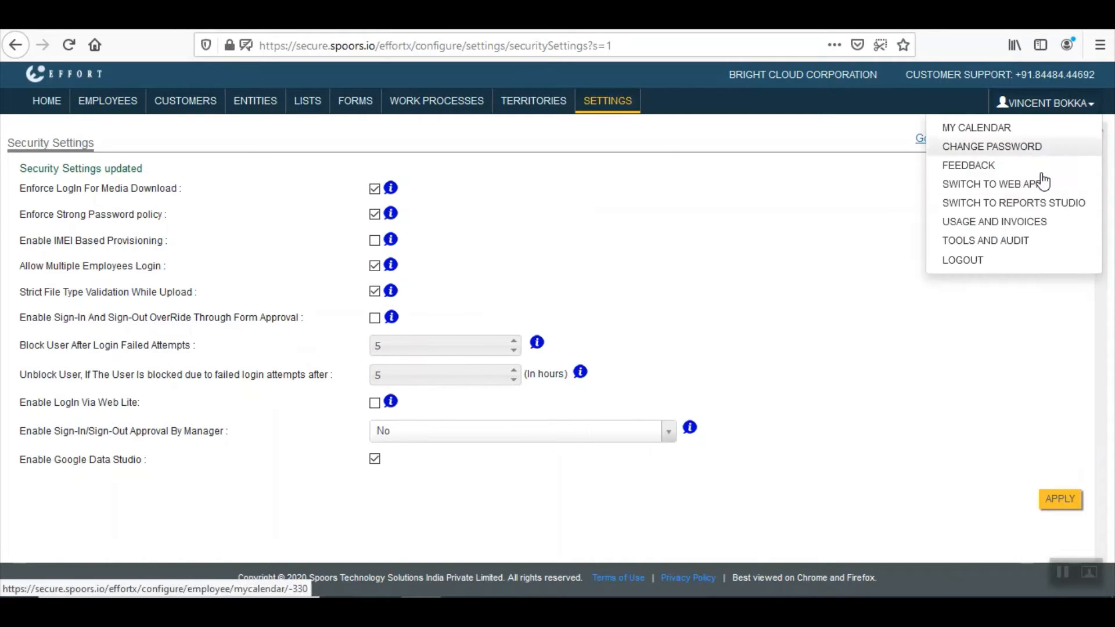
Log out, then sign back in with the account e-mail and password
left_click(1025, 264)
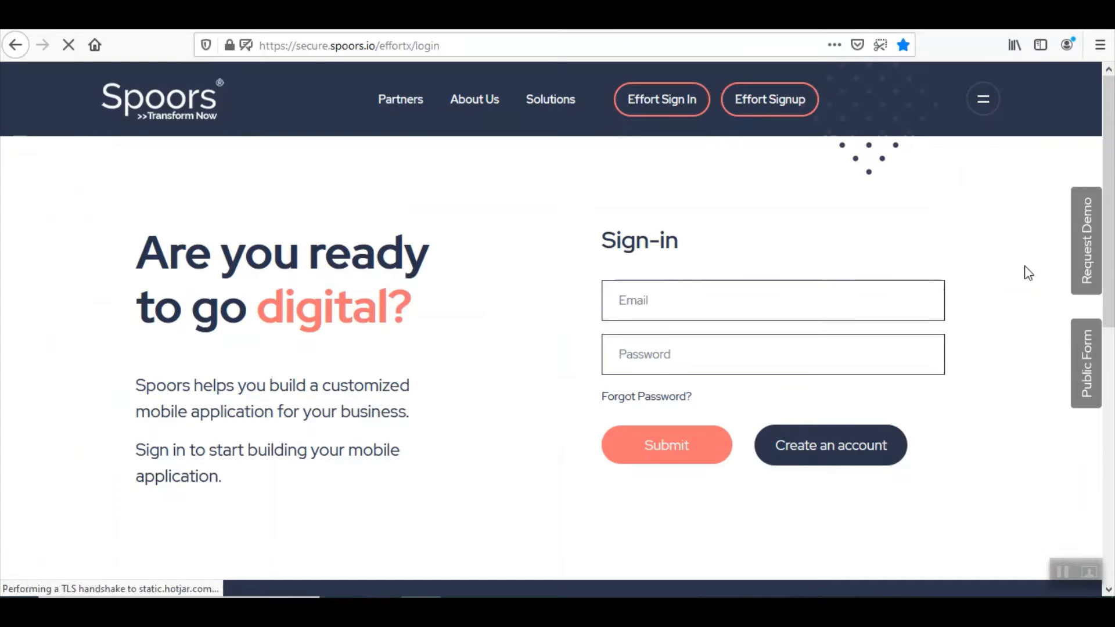
left_click(718, 303)
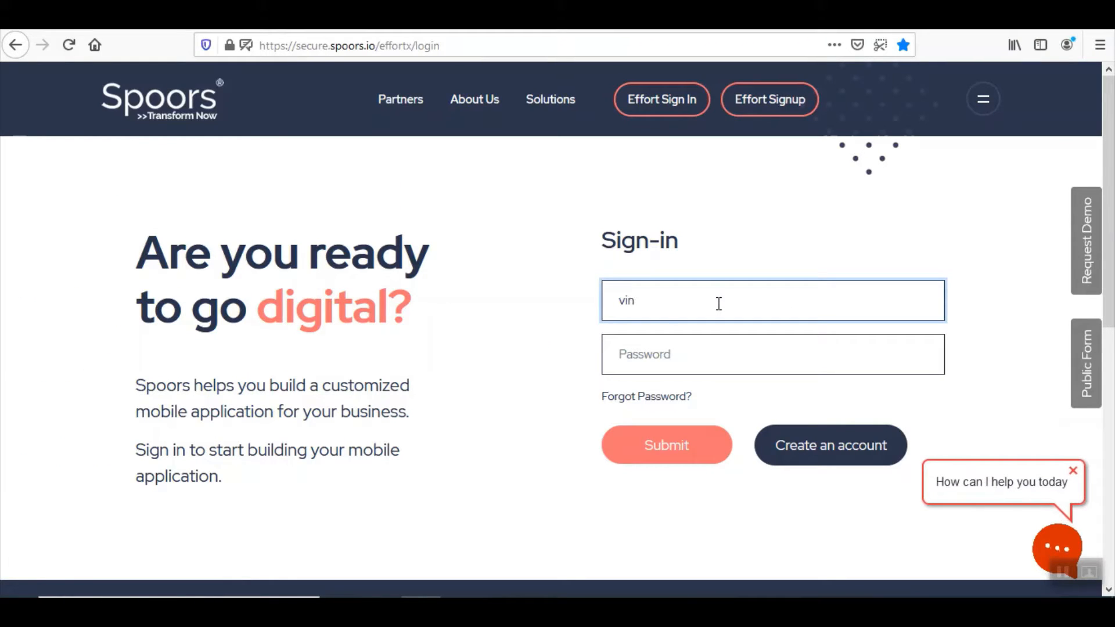
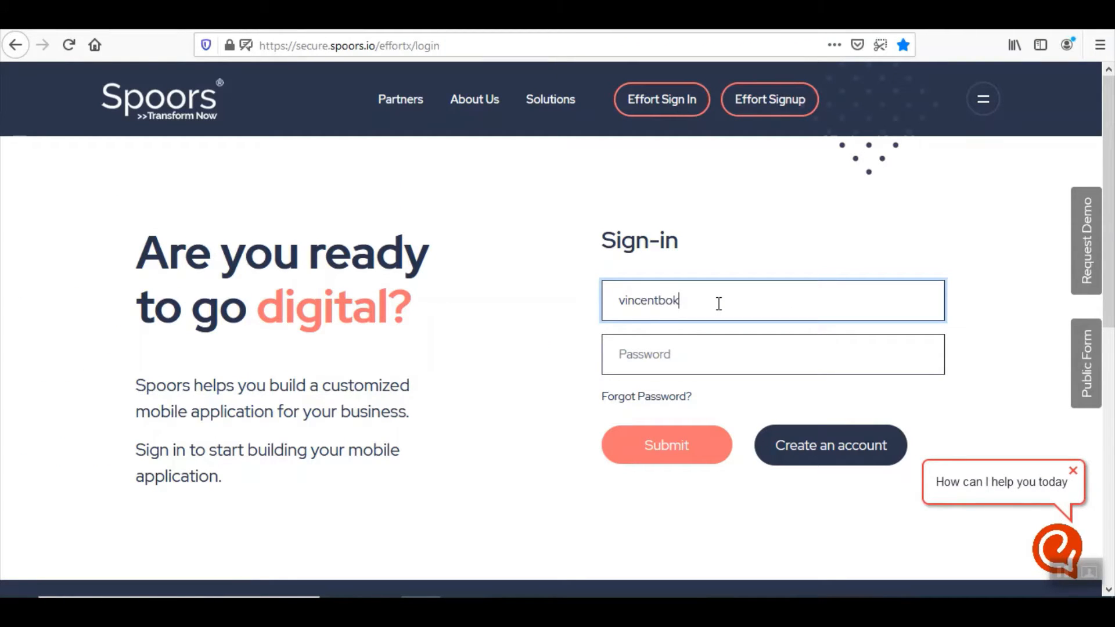
key("Tab")
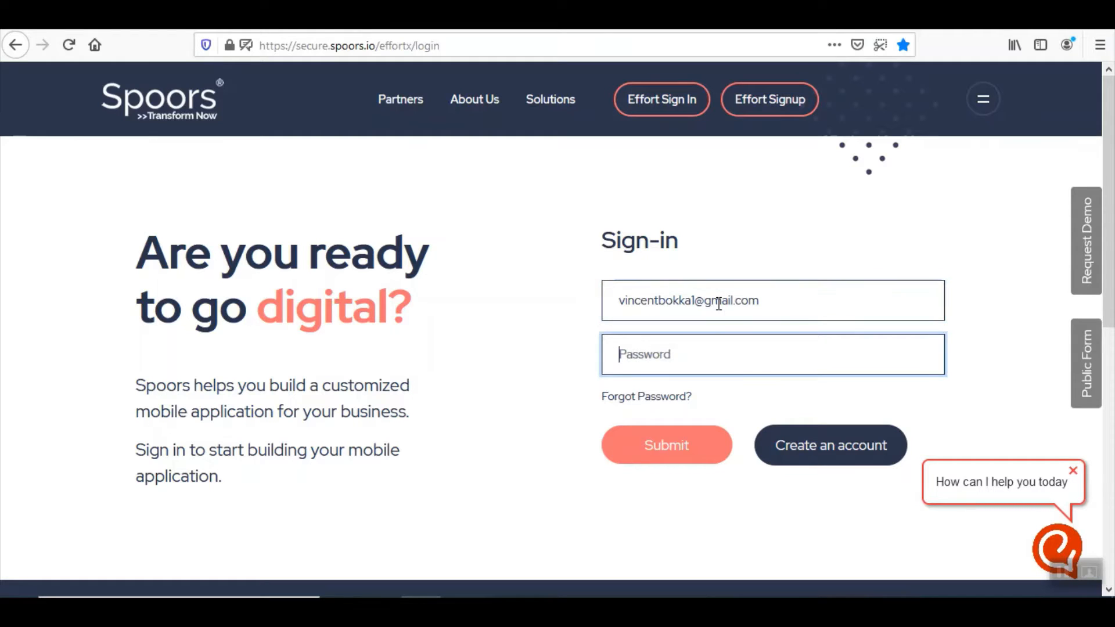
type("•••••••")
left_click(668, 444)
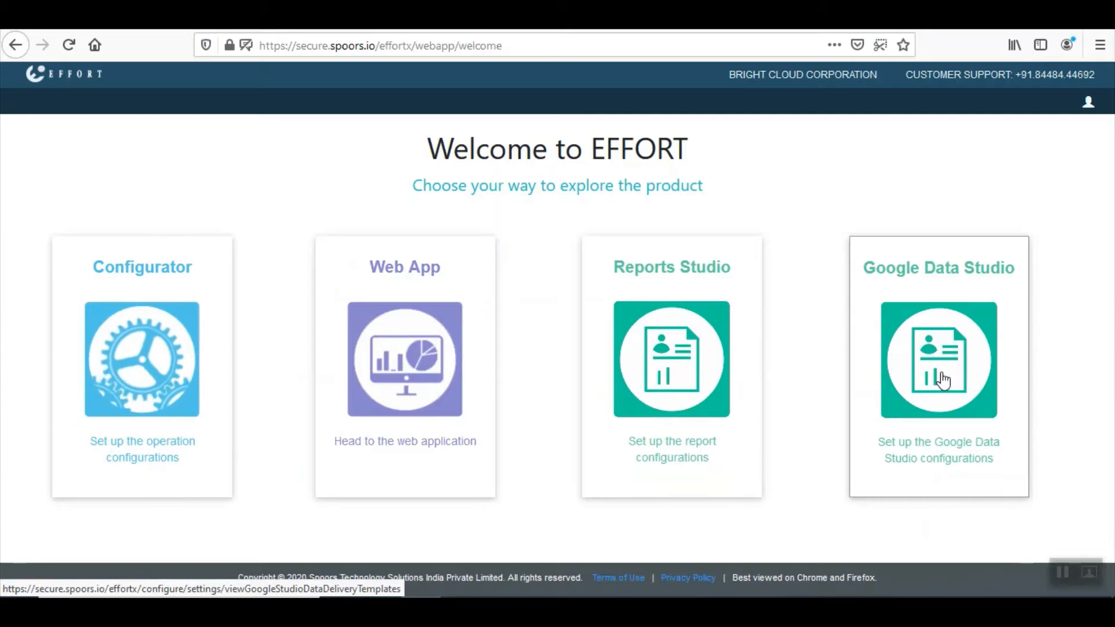
Create a new Google Data Studio delivery template named 'Order Form Template'
left_click(956, 273)
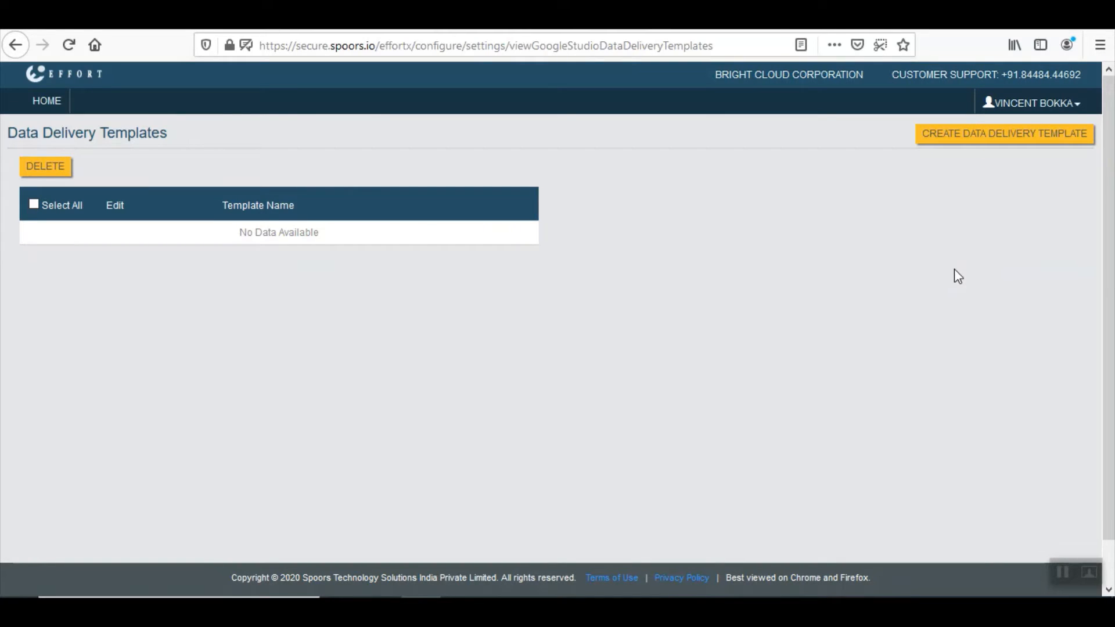
left_click(1022, 142)
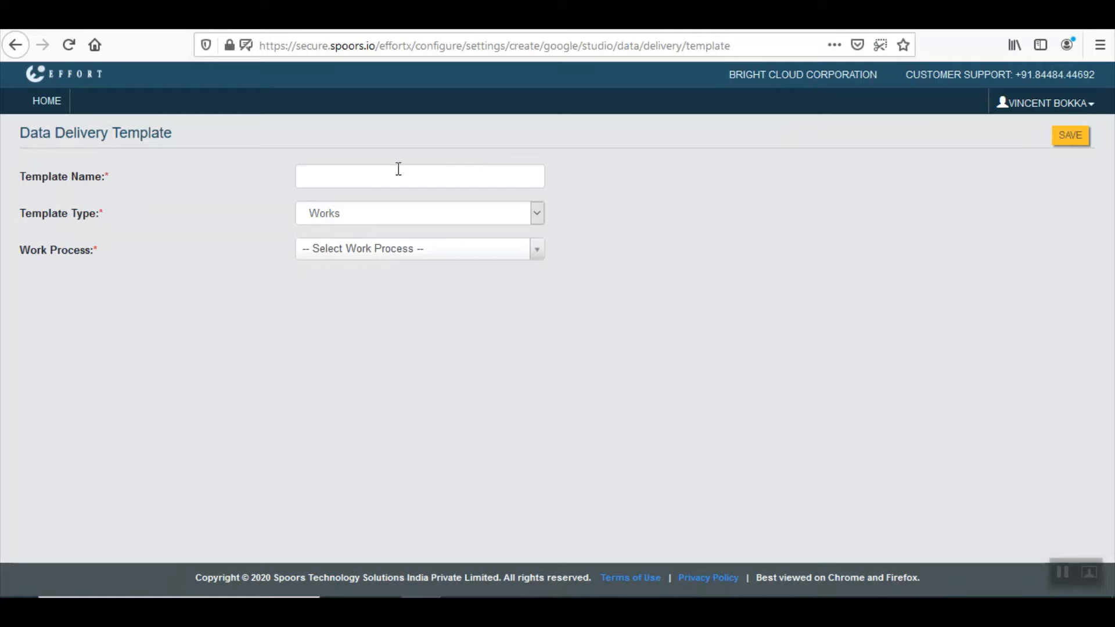
left_click(337, 182)
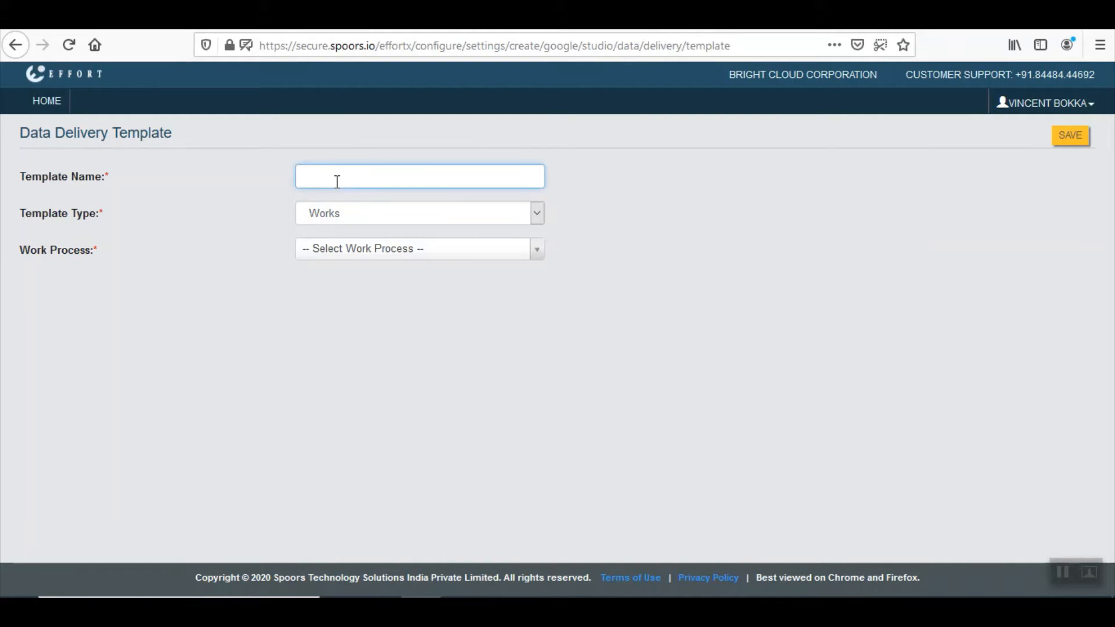
type("Order")
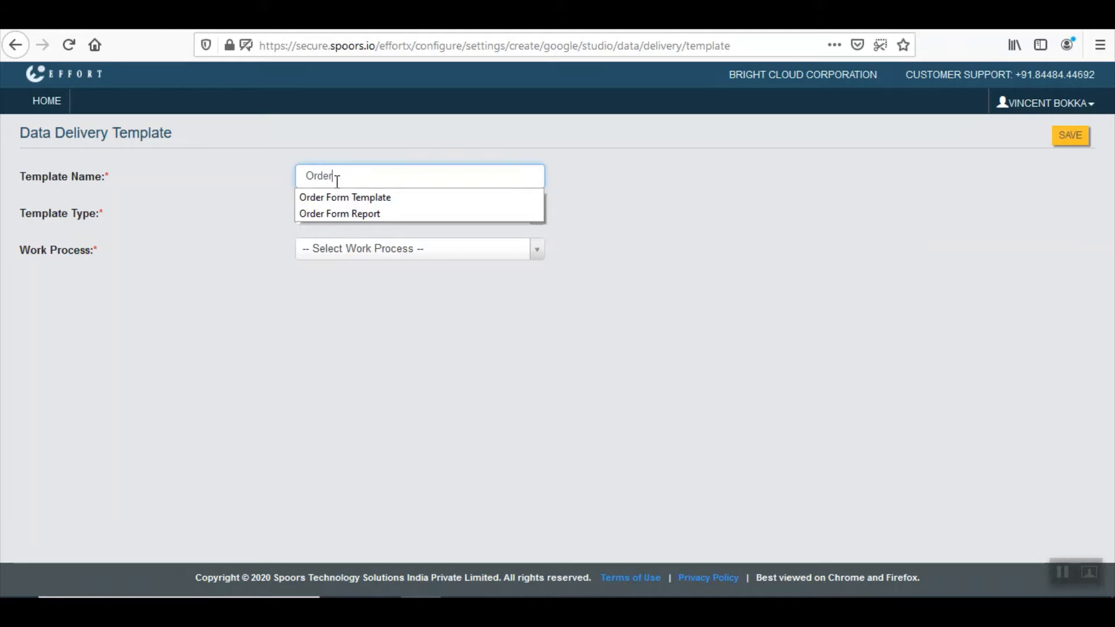
left_click(347, 197)
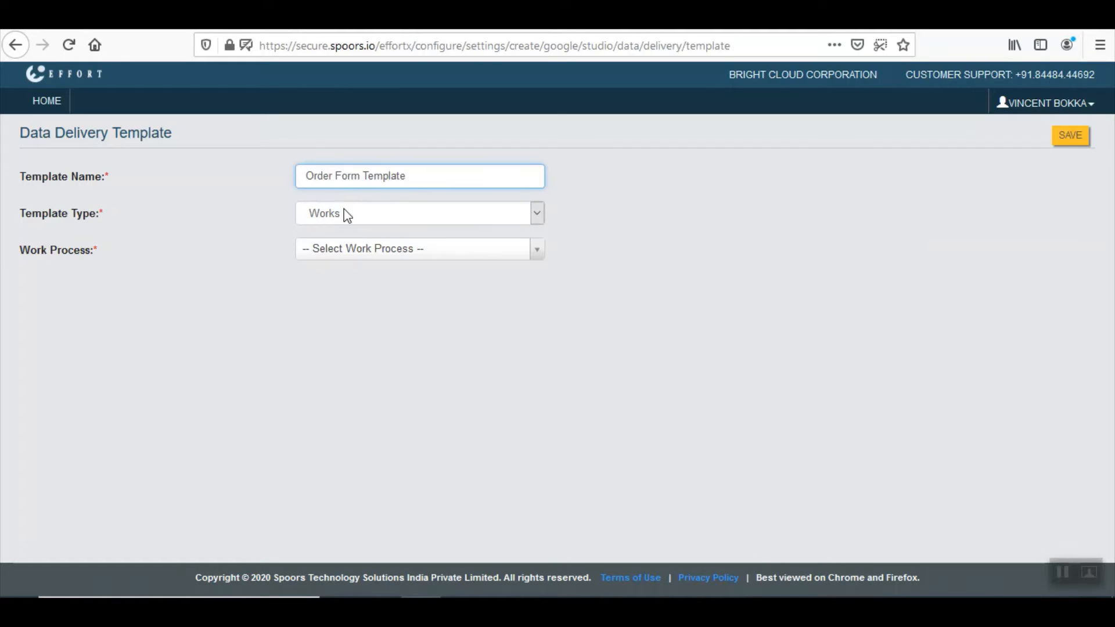
Set the template type to Form Submissions and choose Order Form 1 as source
left_click(314, 217)
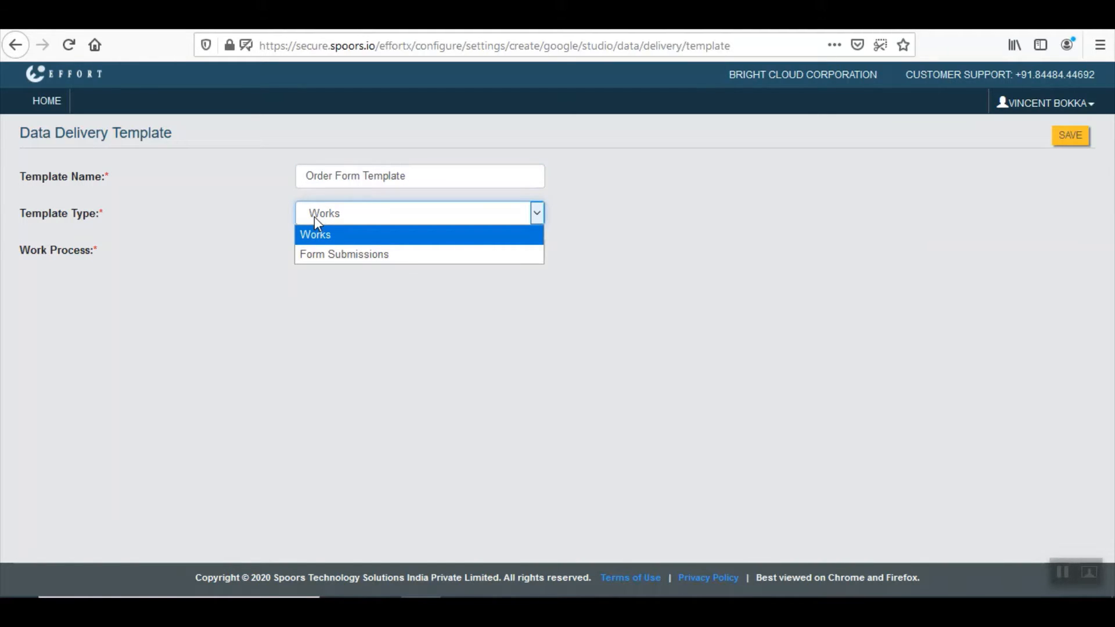
left_click(333, 256)
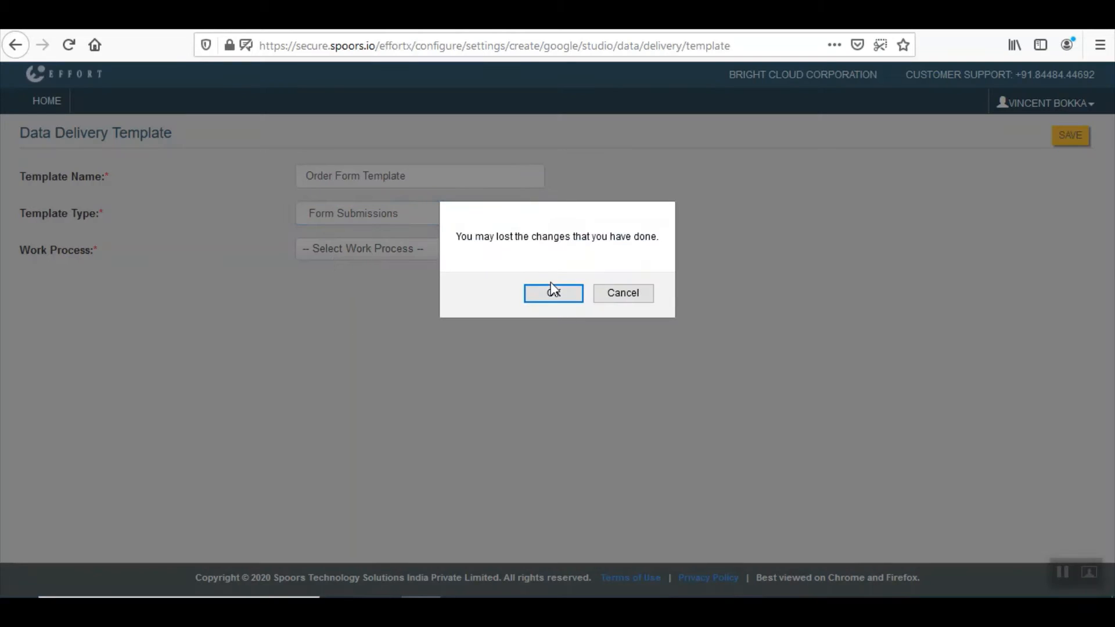
left_click(554, 294)
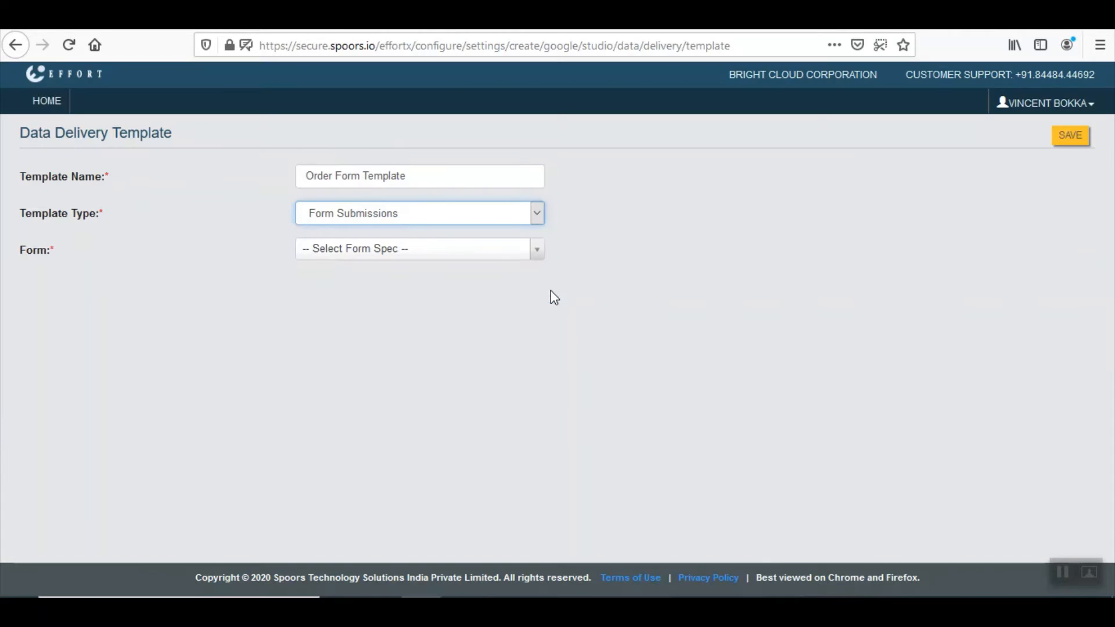
left_click(379, 237)
left_click(356, 248)
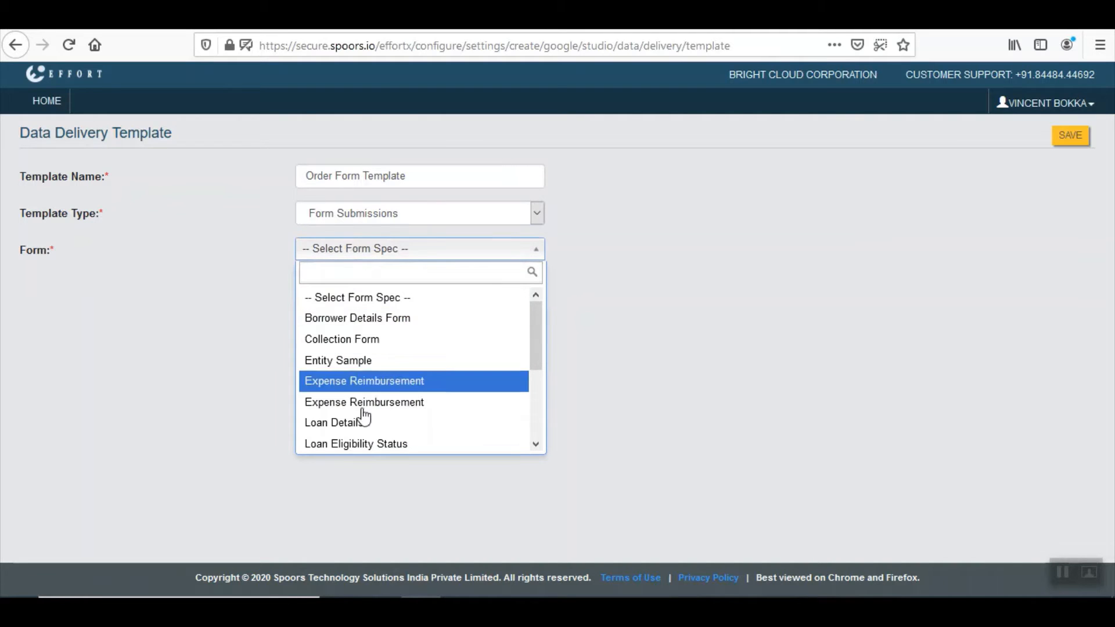
scroll(365, 420, "down", 1)
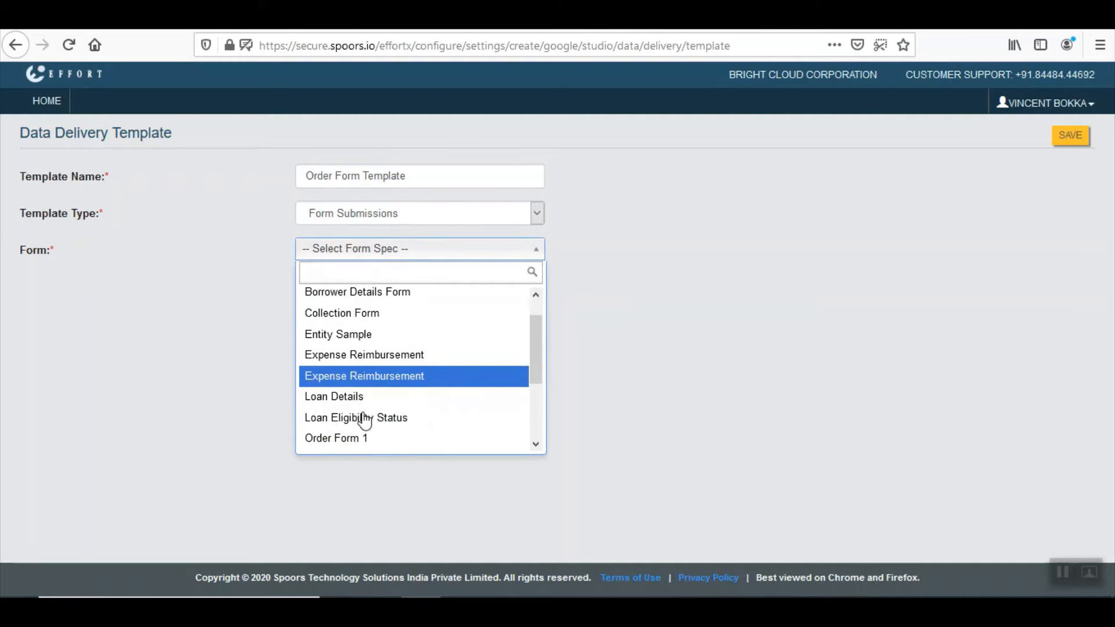
scroll(364, 419, "down", 4)
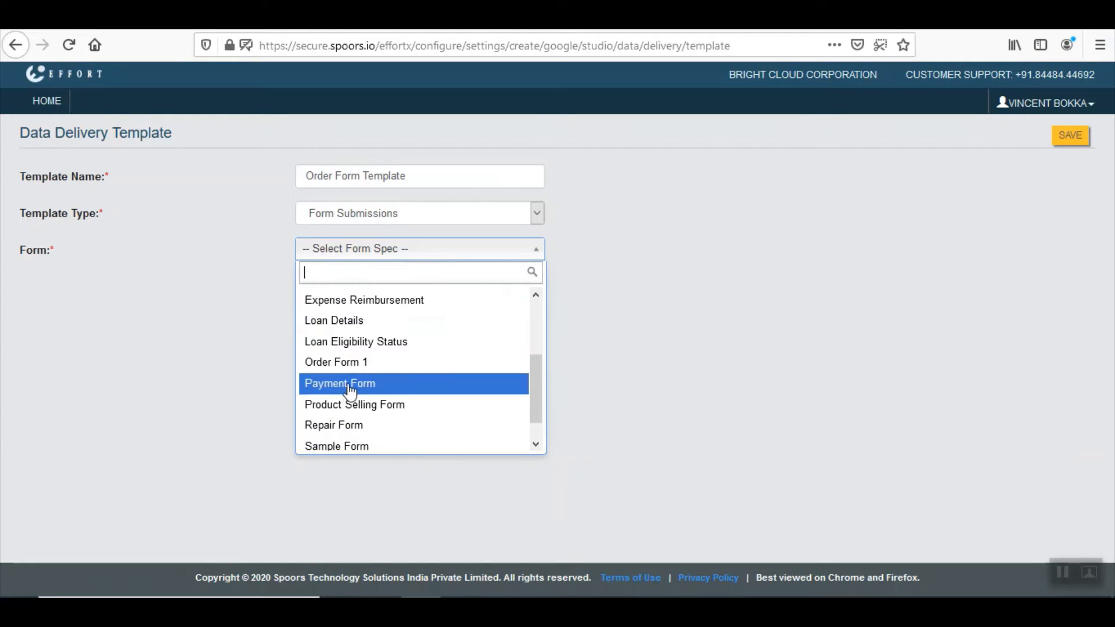
left_click(346, 370)
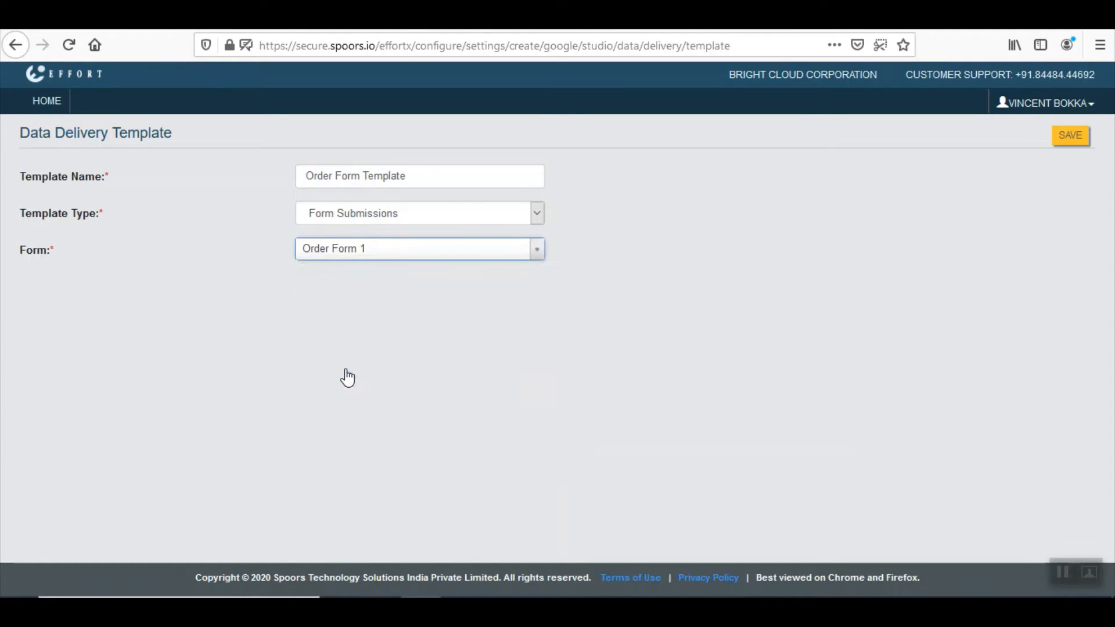
scroll(348, 375, "down", 1)
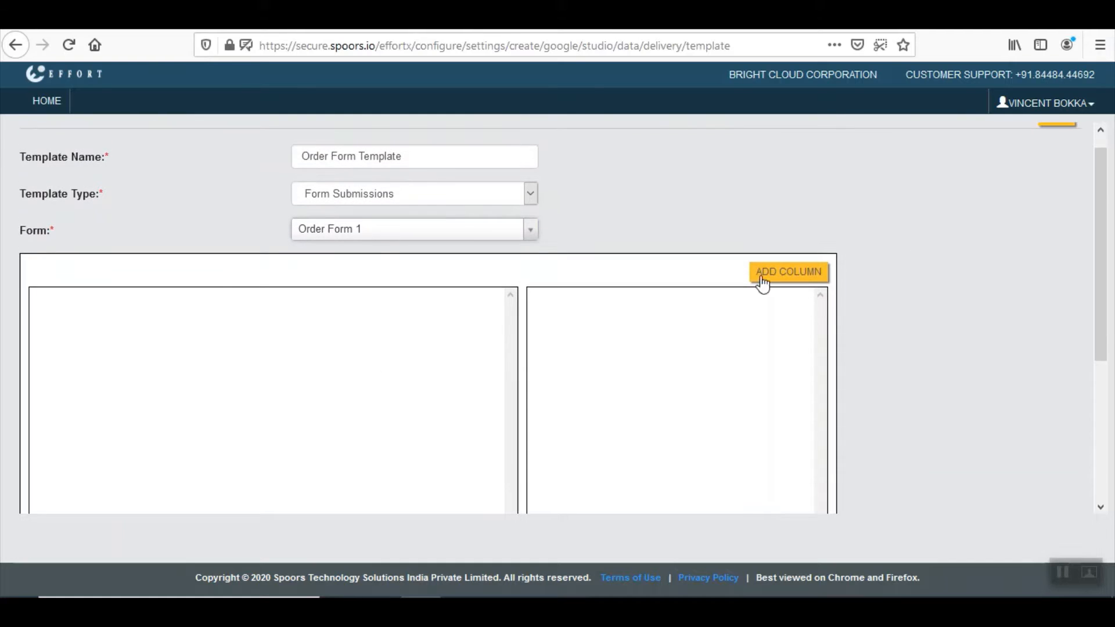
Add column rows, then delete Field 4 and Field 3, leaving two columns
left_click(793, 284)
left_click(793, 284)
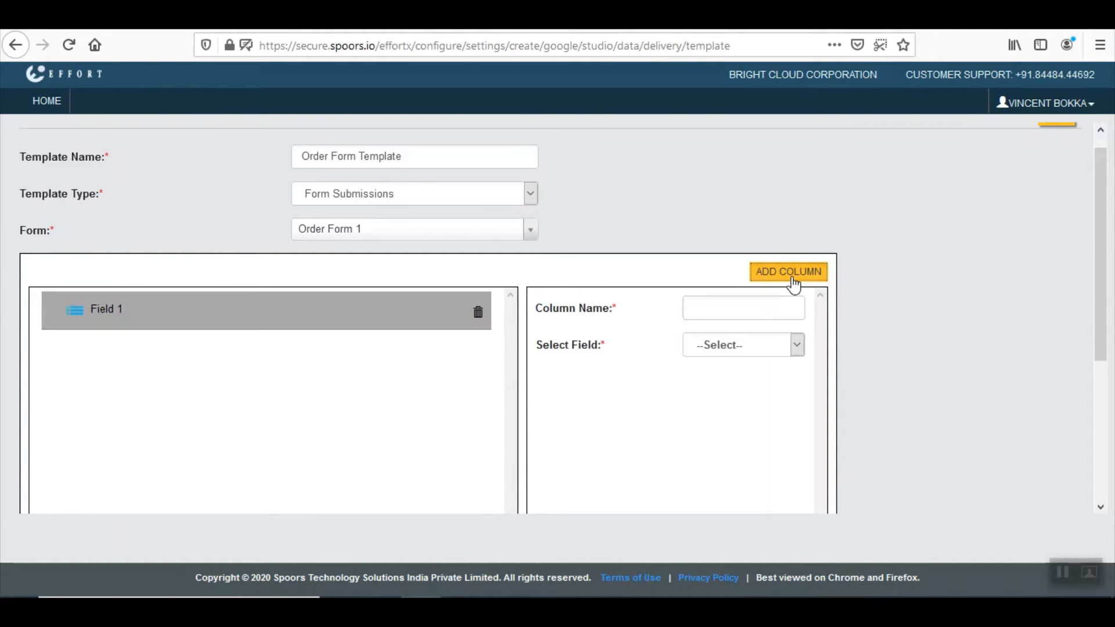
left_click(793, 284)
left_click(793, 285)
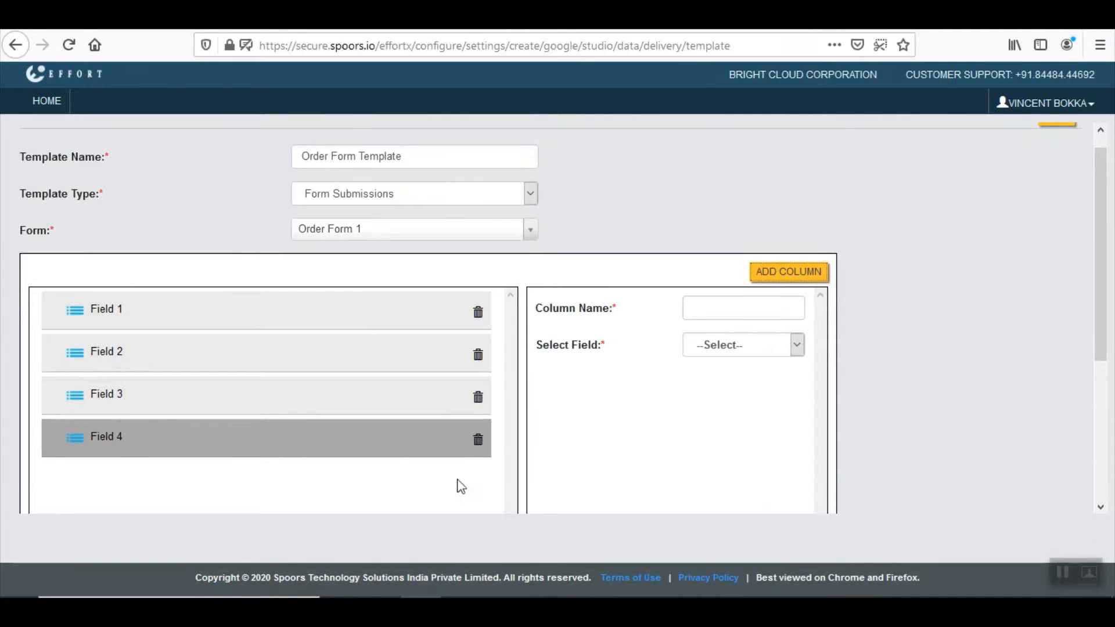
left_click(478, 442)
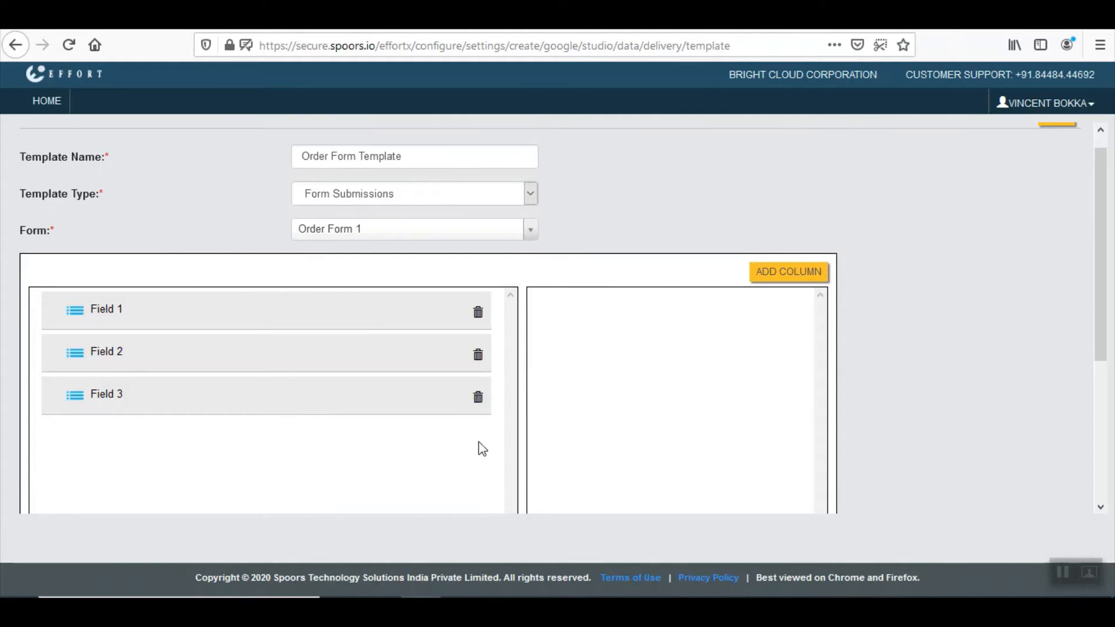
left_click(478, 397)
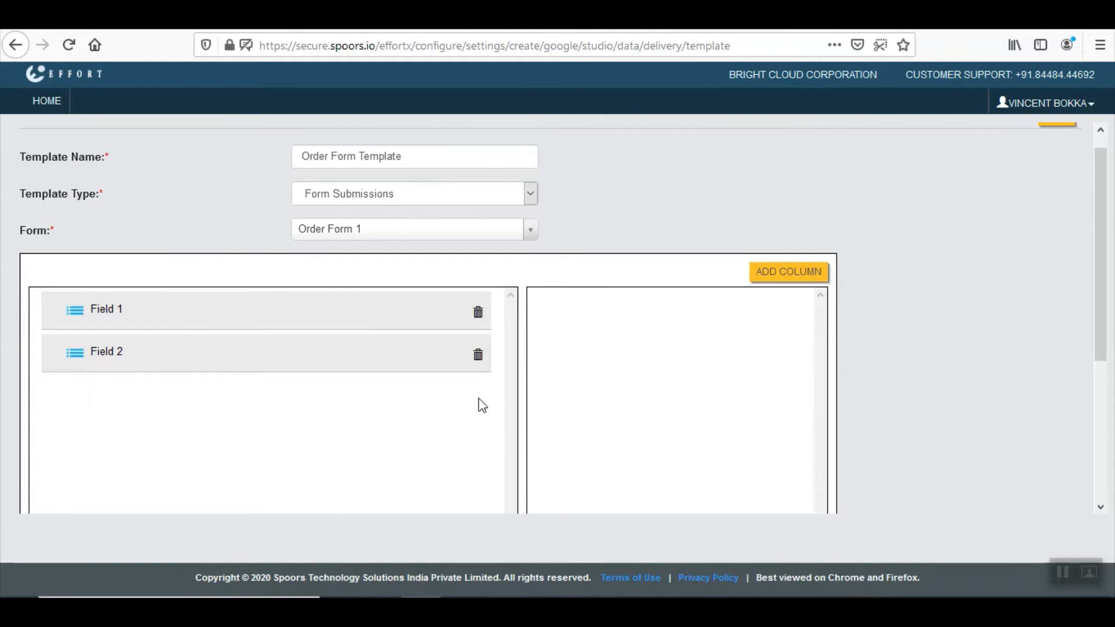
Map Field 1 to Select Product and name the column 'Product'
left_click(218, 313)
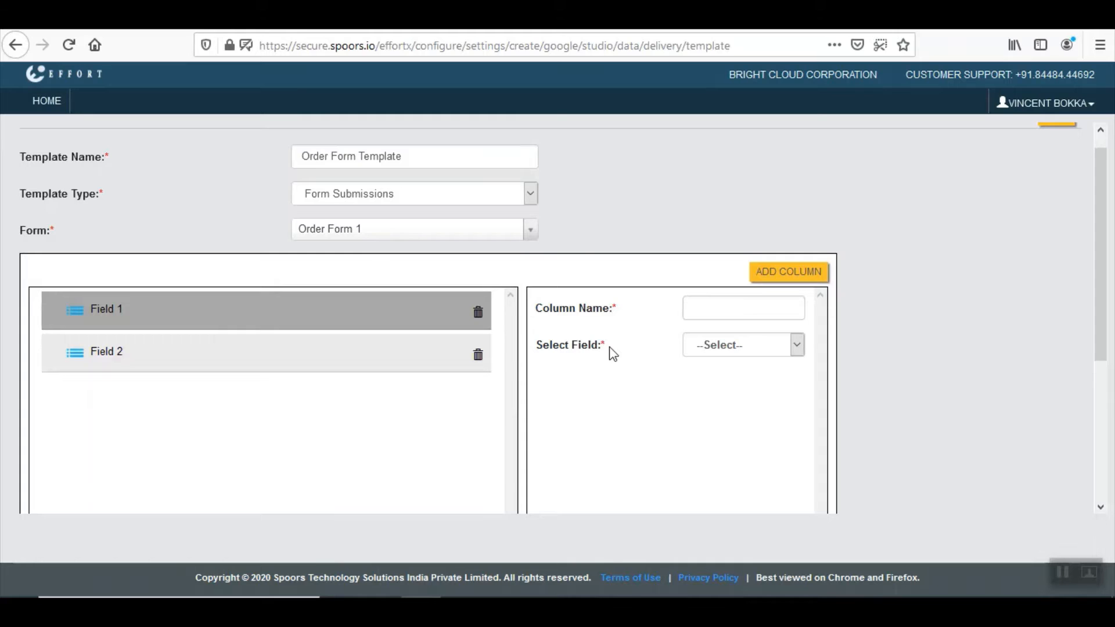
left_click(744, 352)
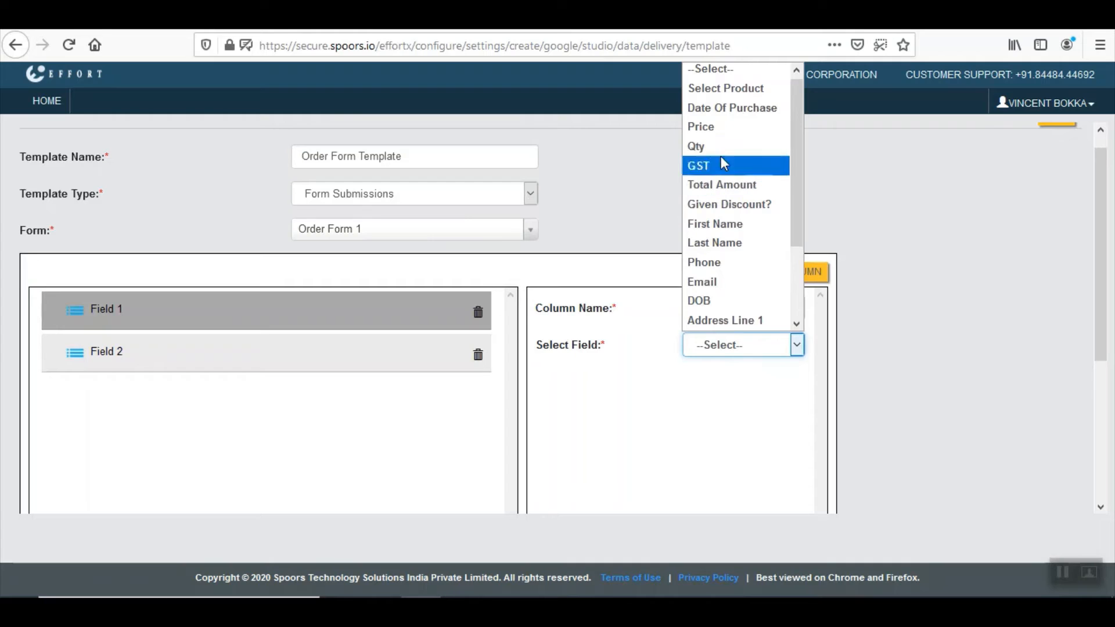
left_click(732, 92)
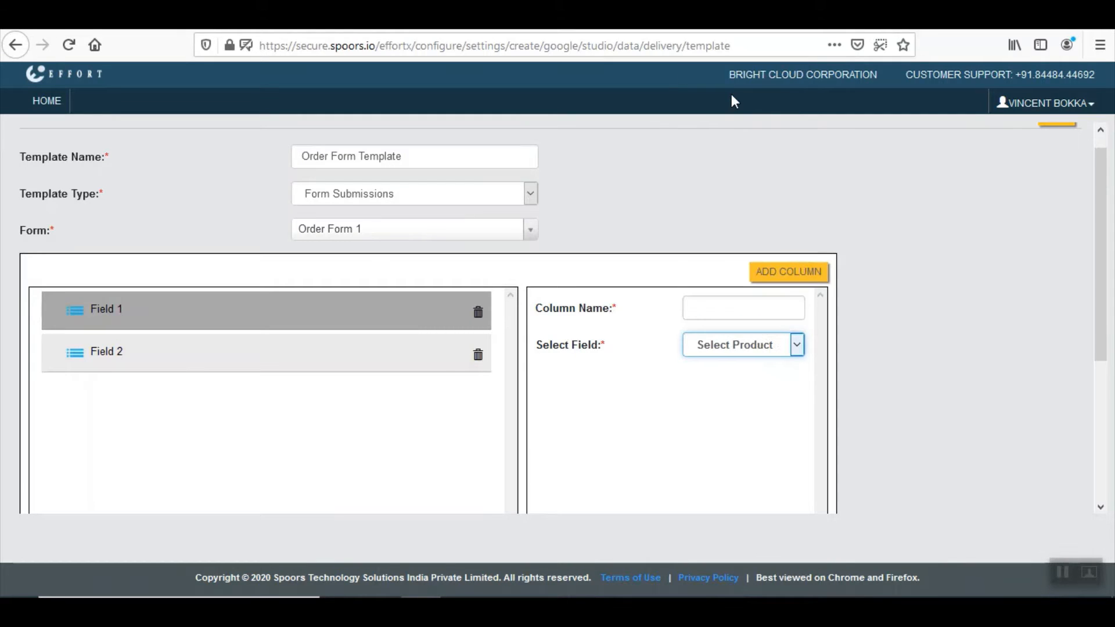
left_click(714, 307)
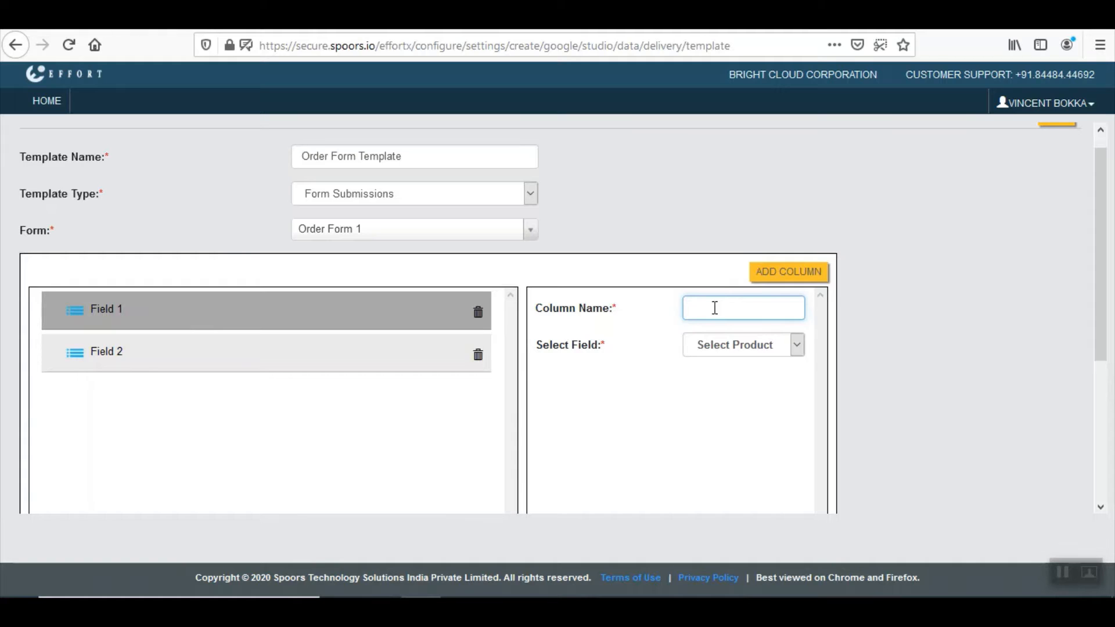
type("Pro")
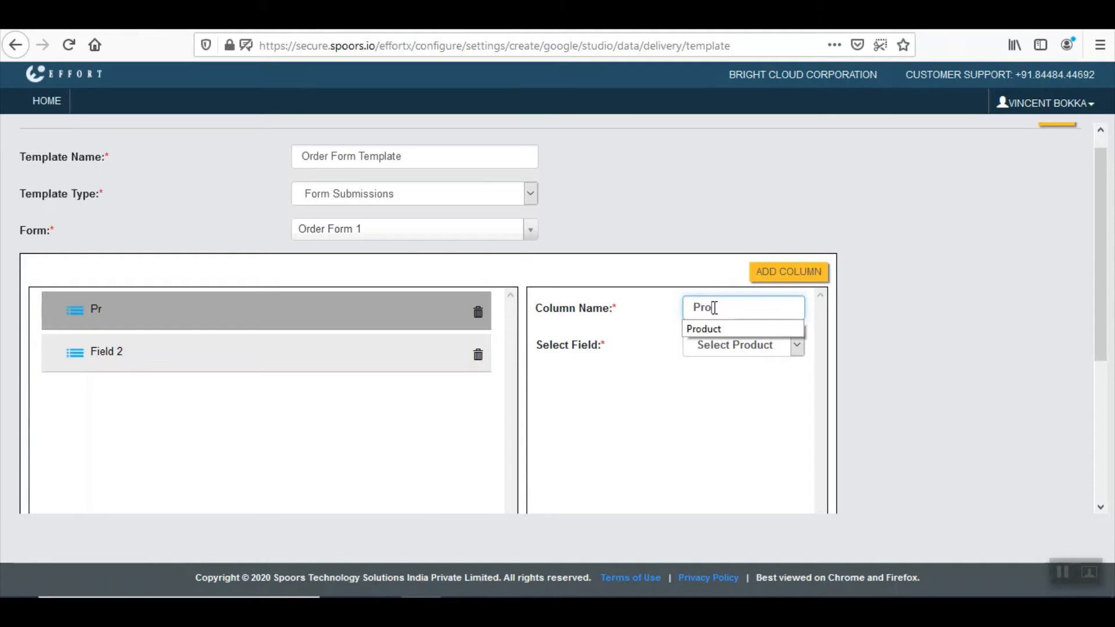
type("duct")
left_click(675, 481)
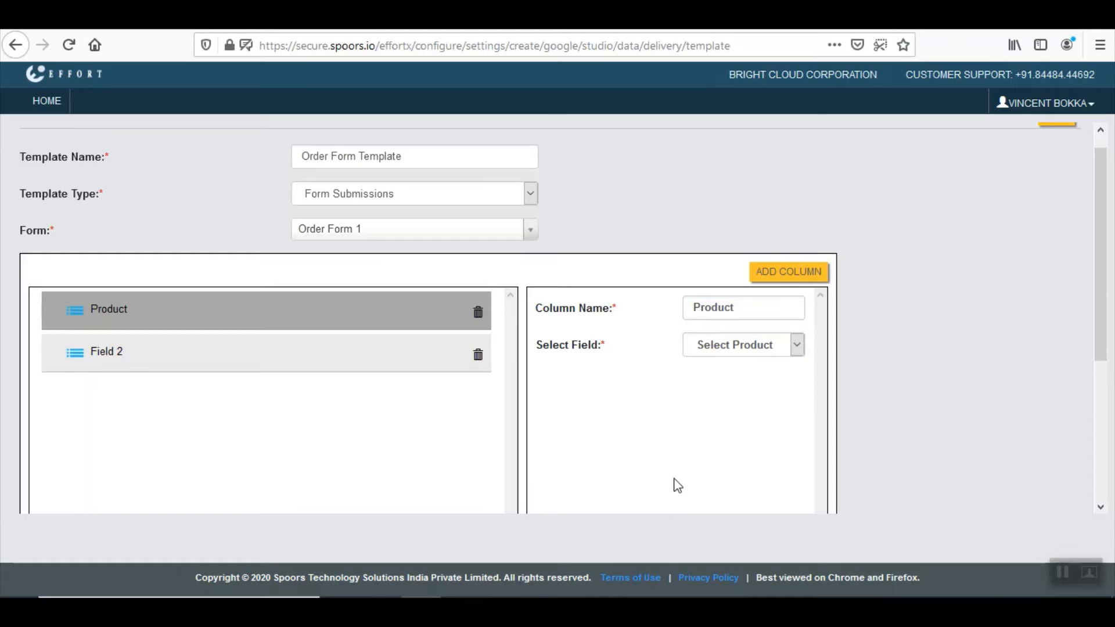
Map Field 2 to Total Amount, name it 'Price', and save the template
left_click(289, 367)
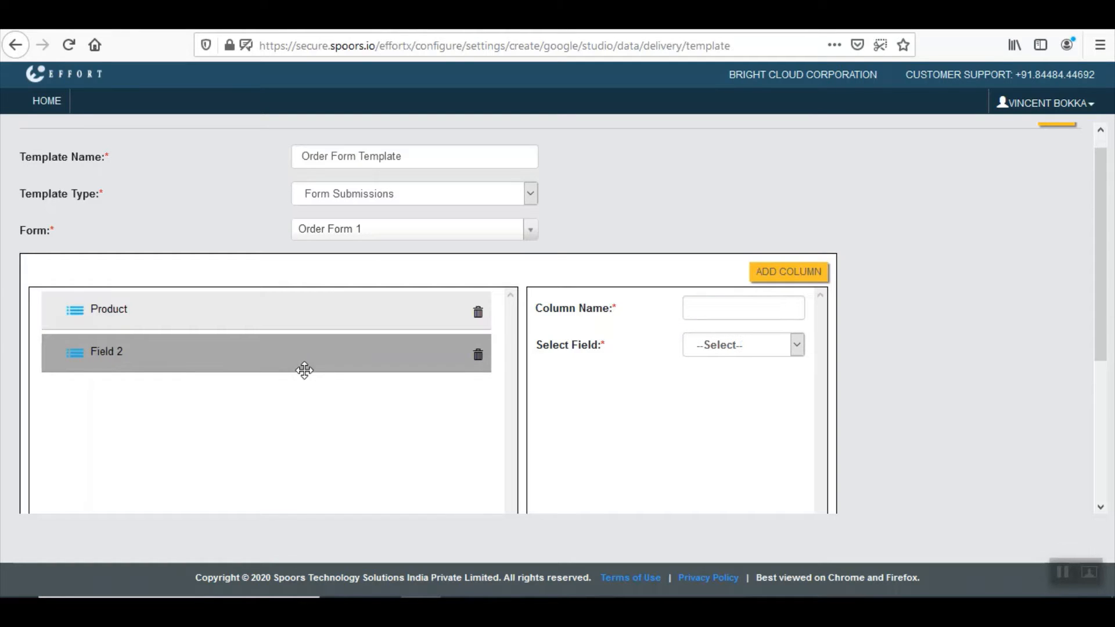
left_click(735, 348)
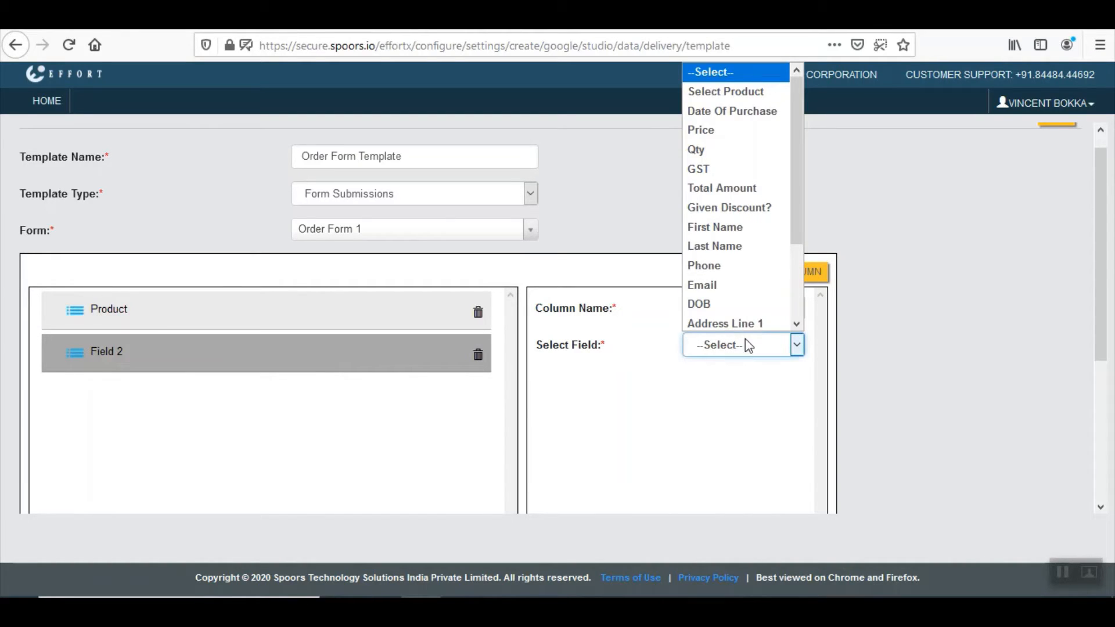
left_click(737, 189)
left_click(707, 308)
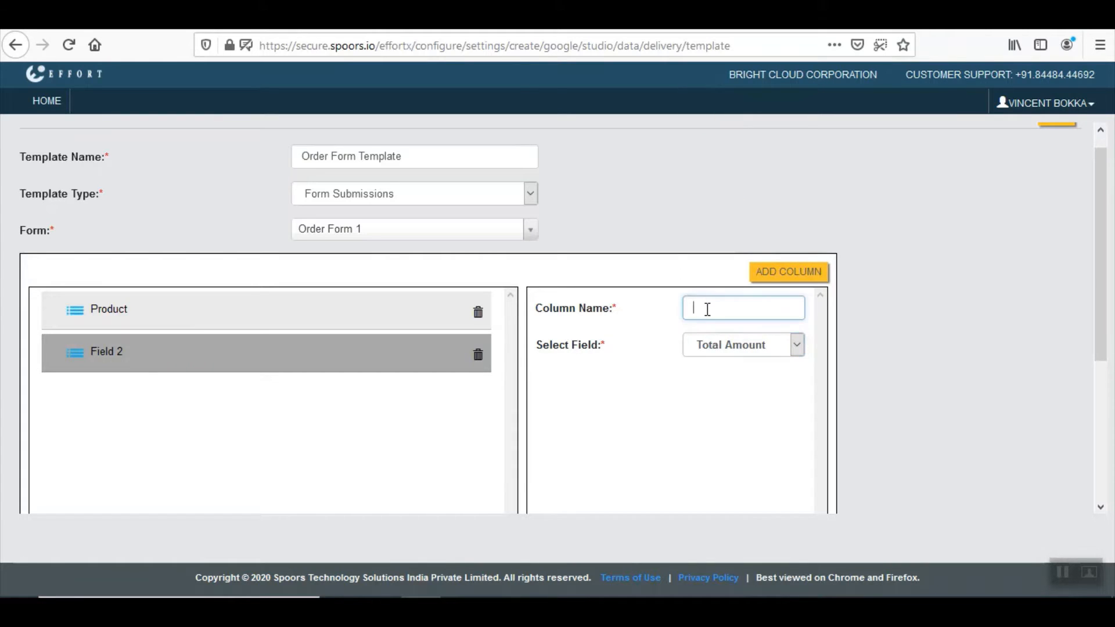
type("Price")
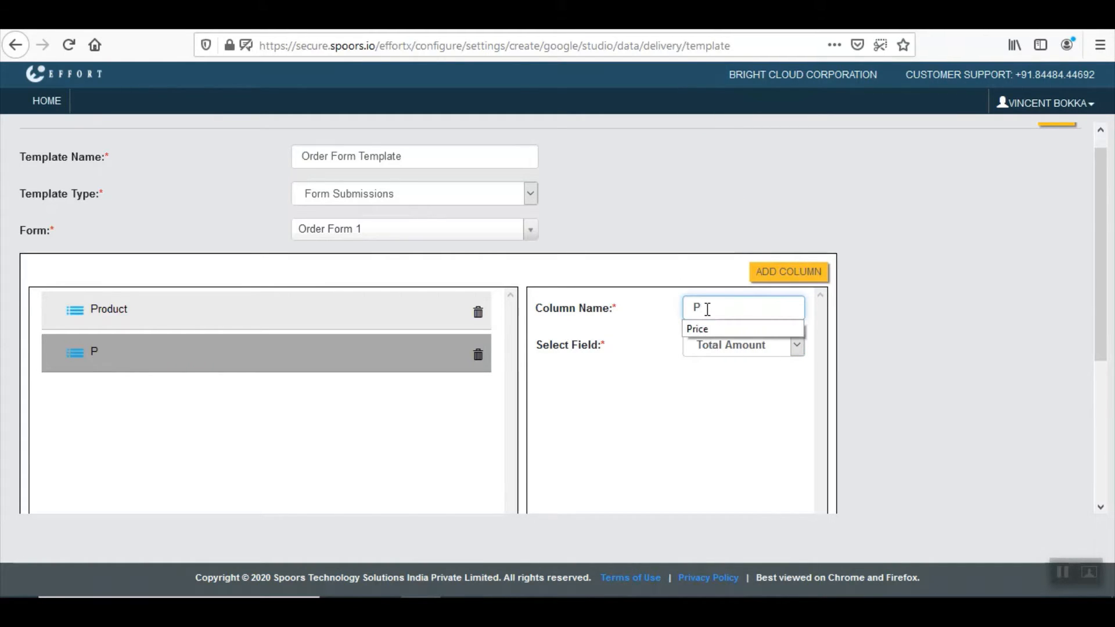
left_click(735, 329)
scroll(735, 329, "up", 1)
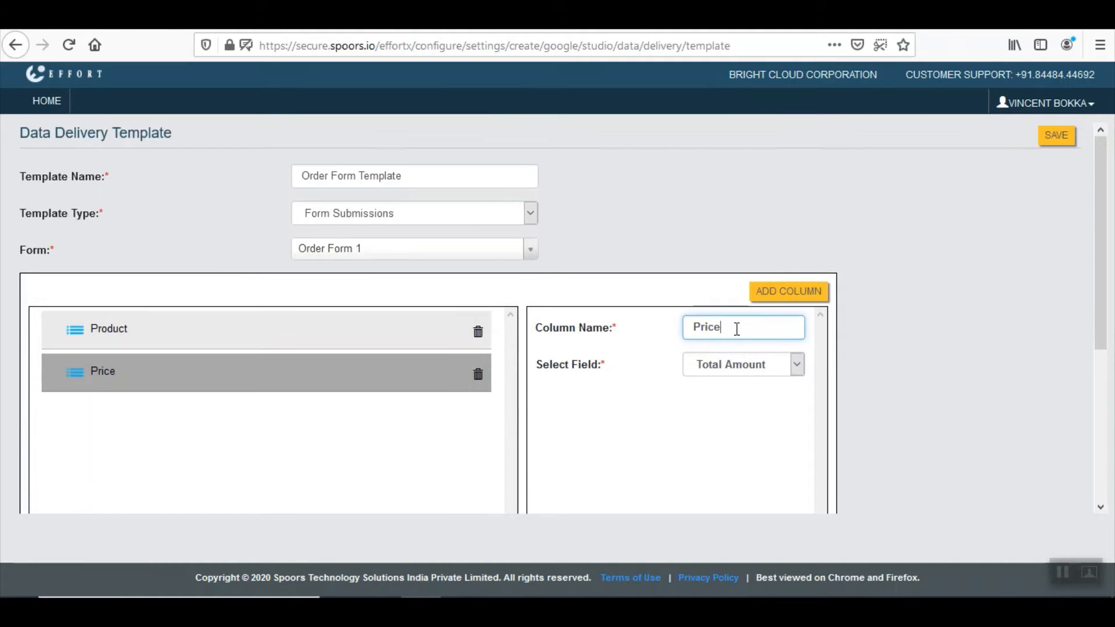
left_click(1056, 136)
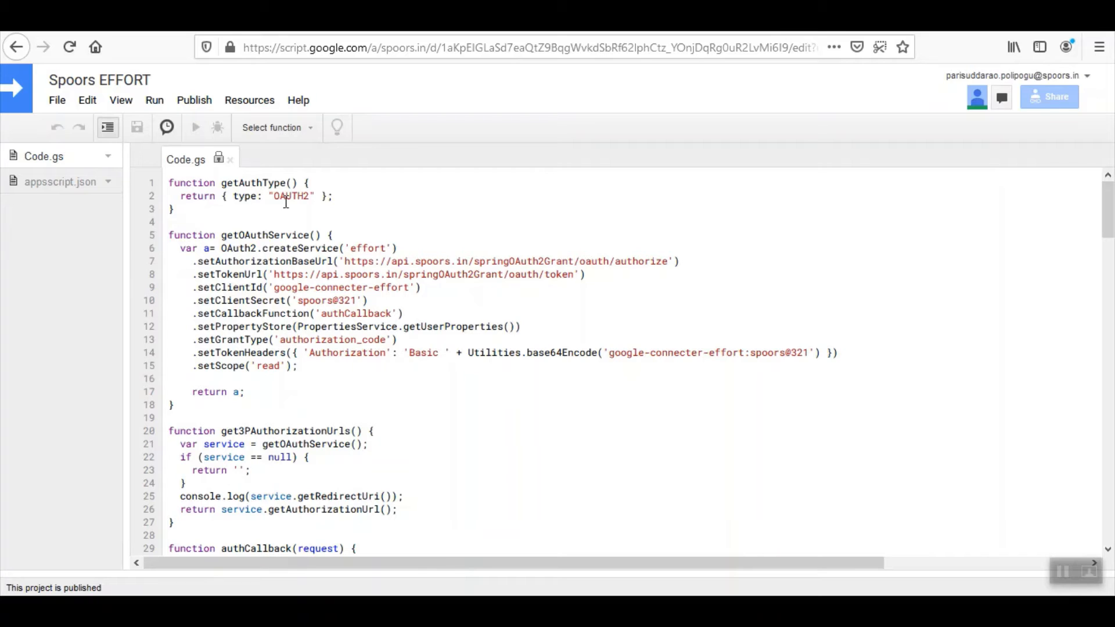
From Deploy from manifest, check the Production deployment ID and follow its datastudio.google.com link
left_click(212, 107)
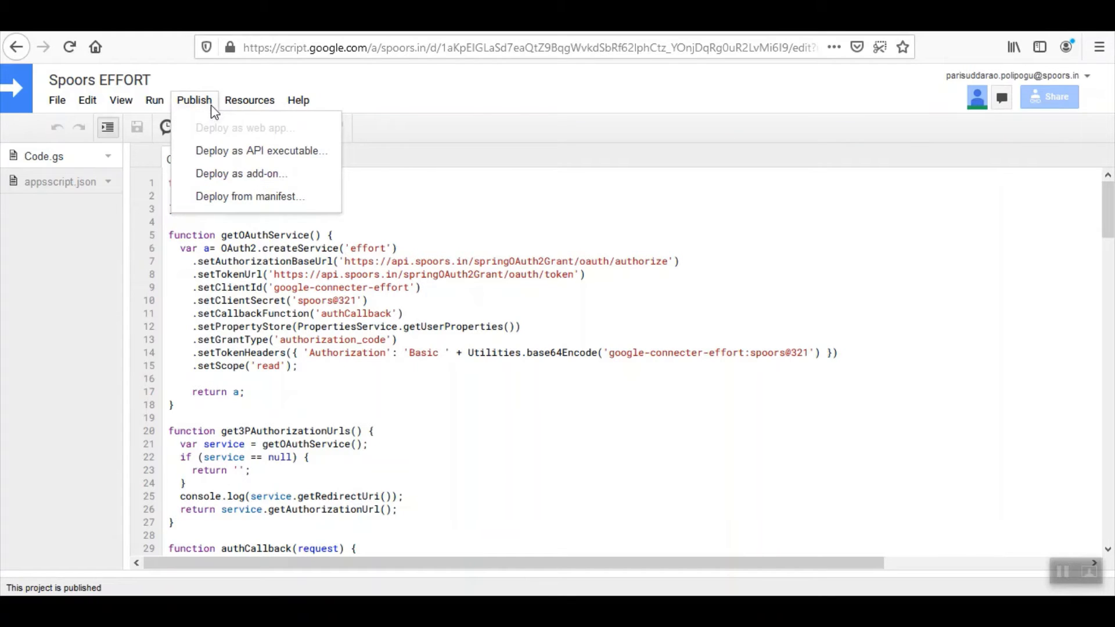
left_click(255, 198)
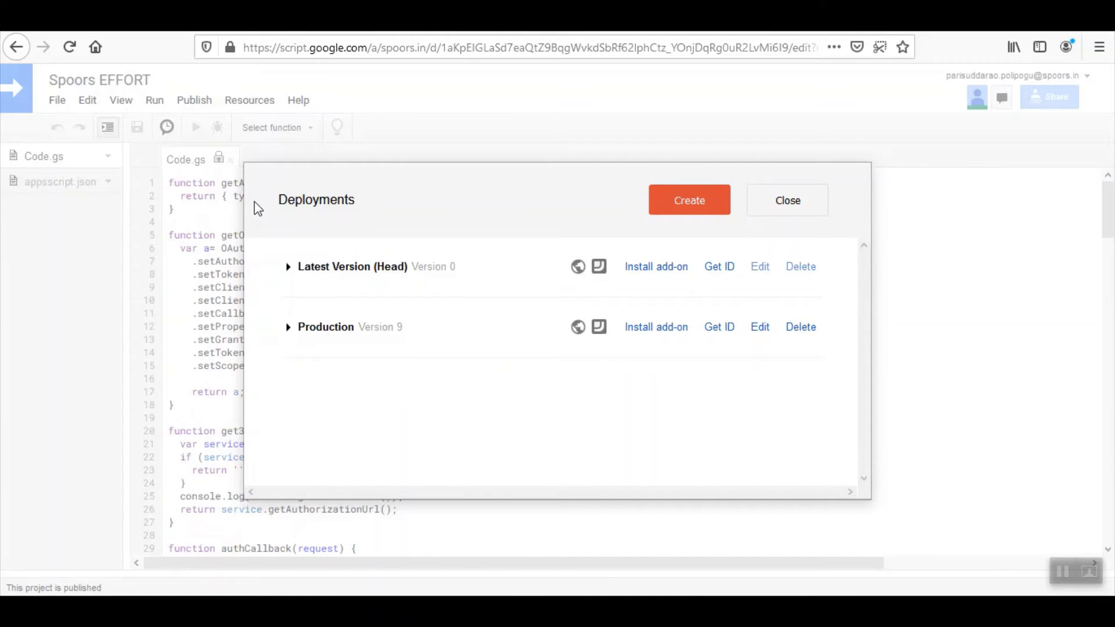
left_click(288, 328)
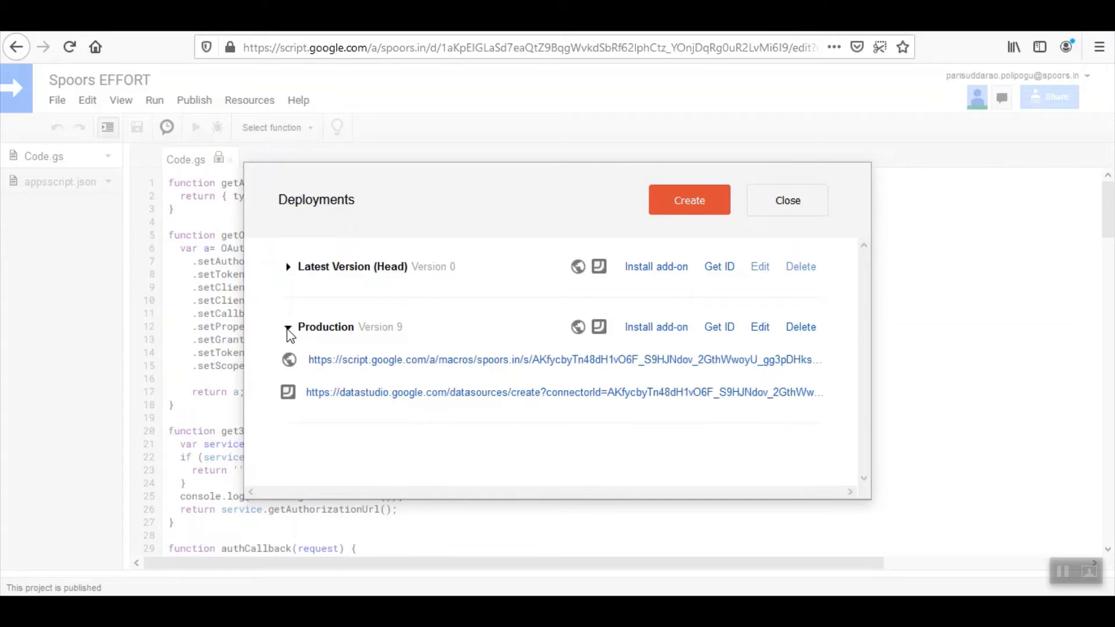
left_click(720, 327)
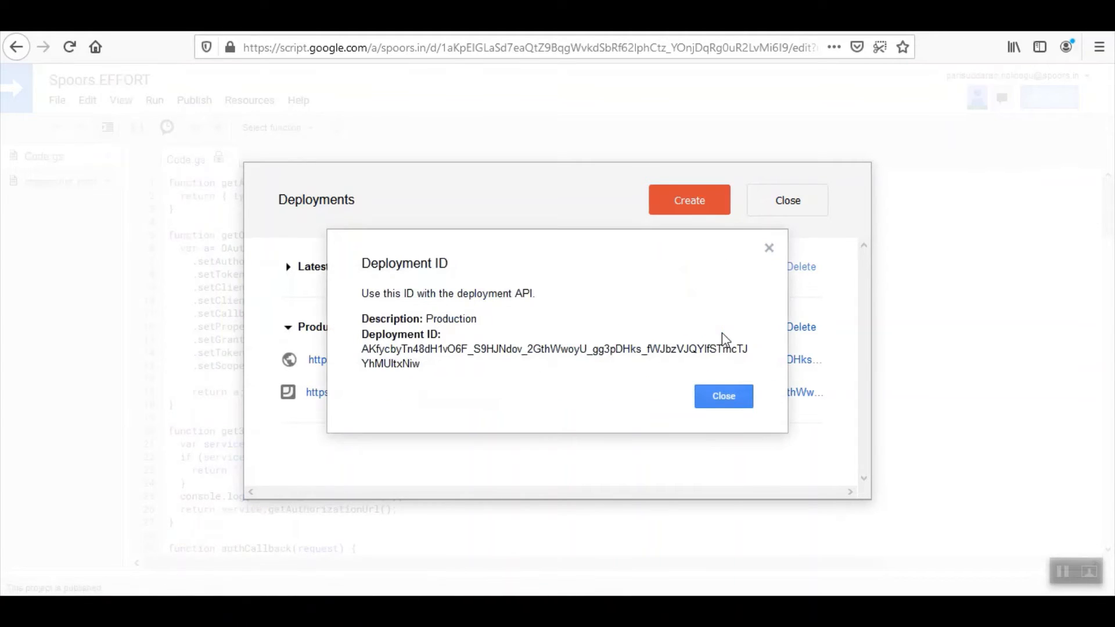
left_click_drag(463, 370, 334, 353)
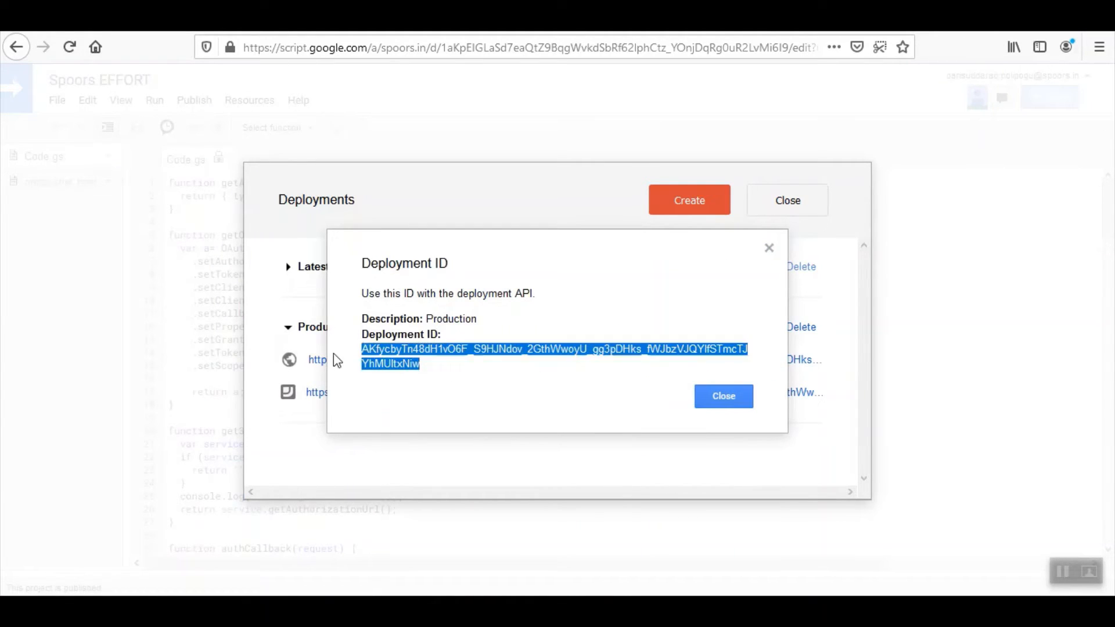
left_click(498, 386)
left_click(731, 403)
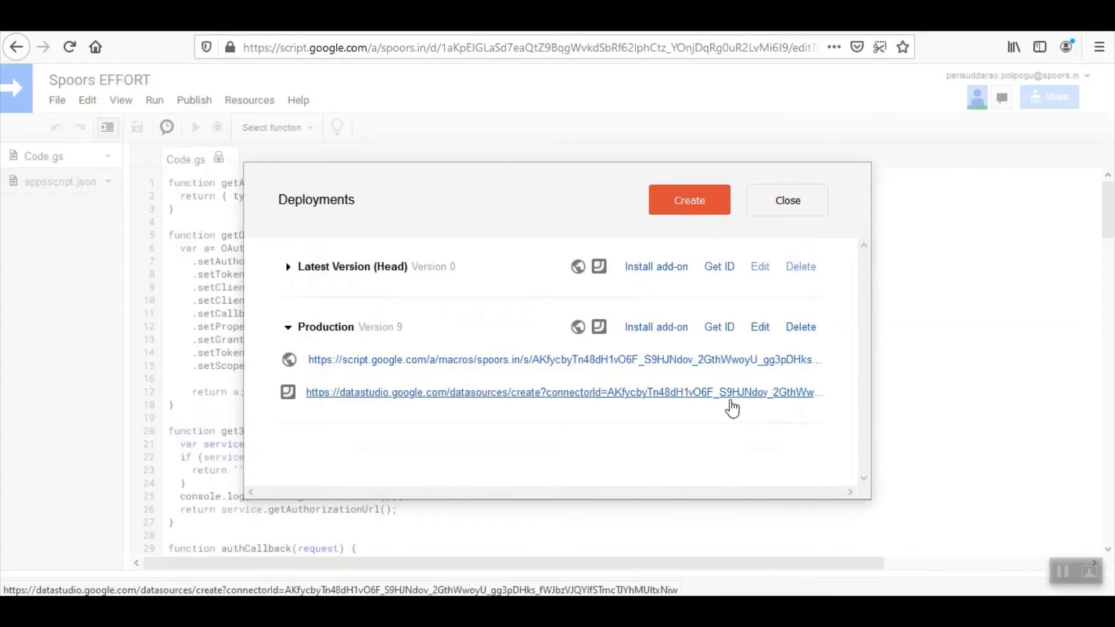
left_click(445, 393)
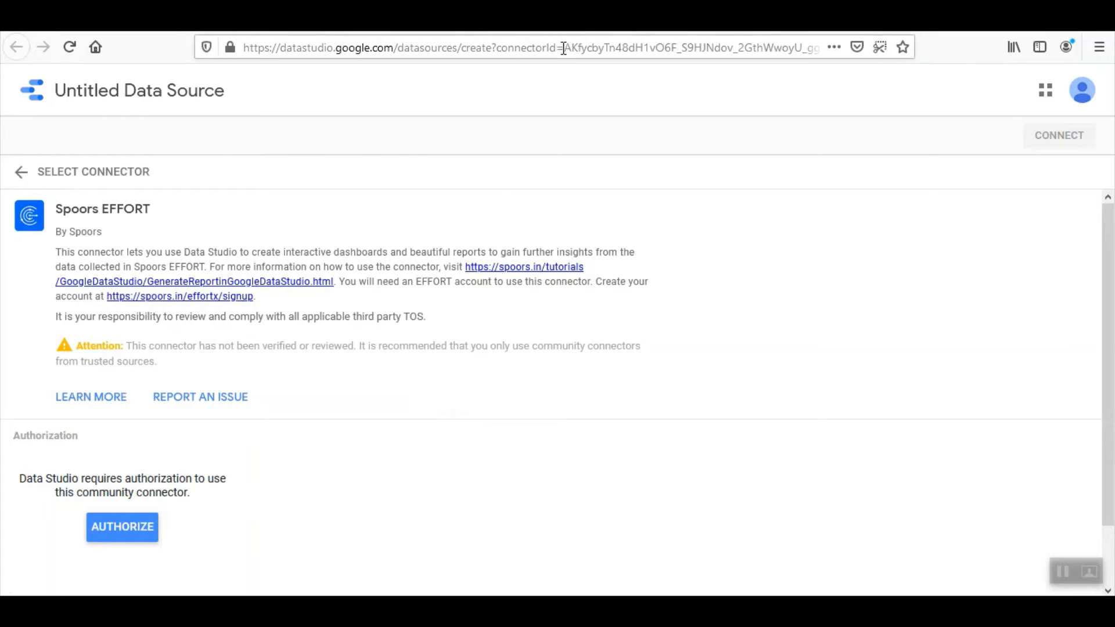
Authorize the Spoors EFFORT connector on the Untitled Data Source page
left_click_drag(563, 47, 853, 47)
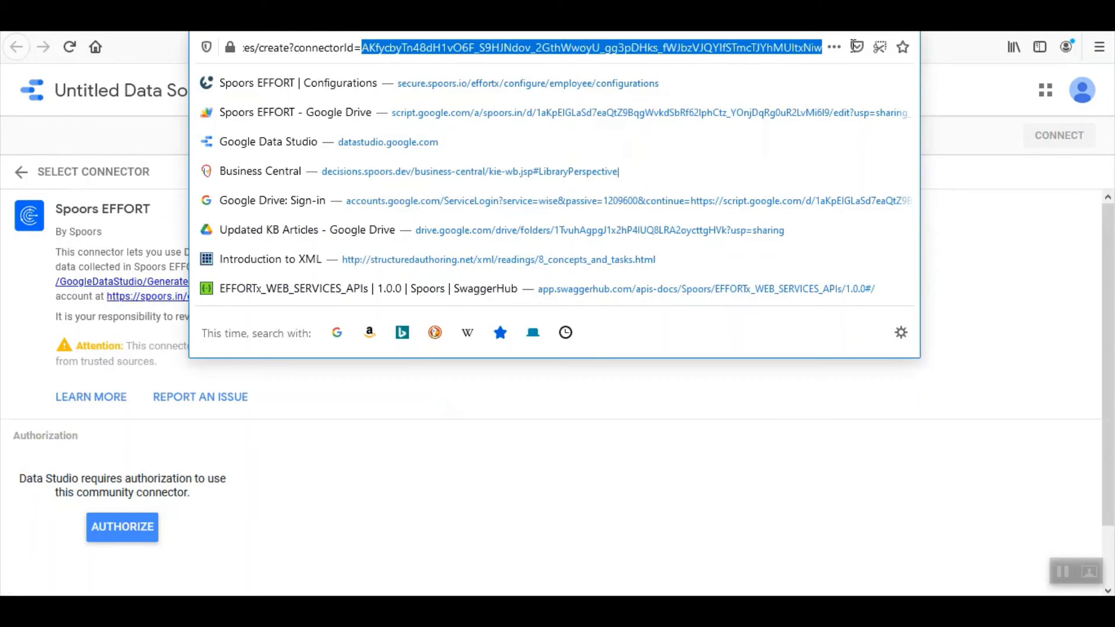
left_click(965, 178)
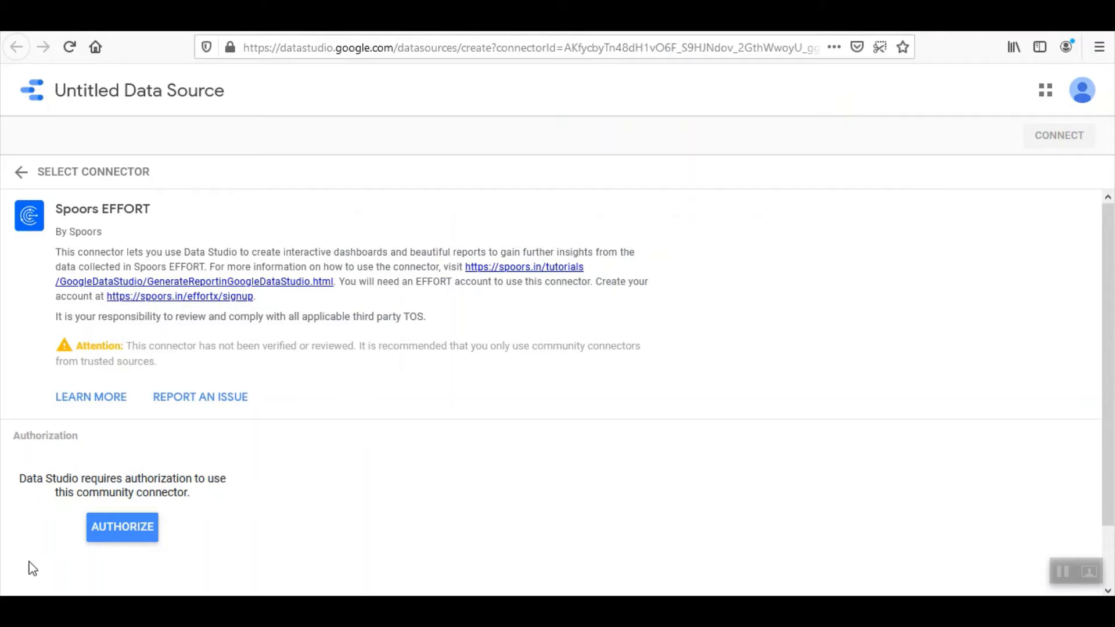
left_click(122, 527)
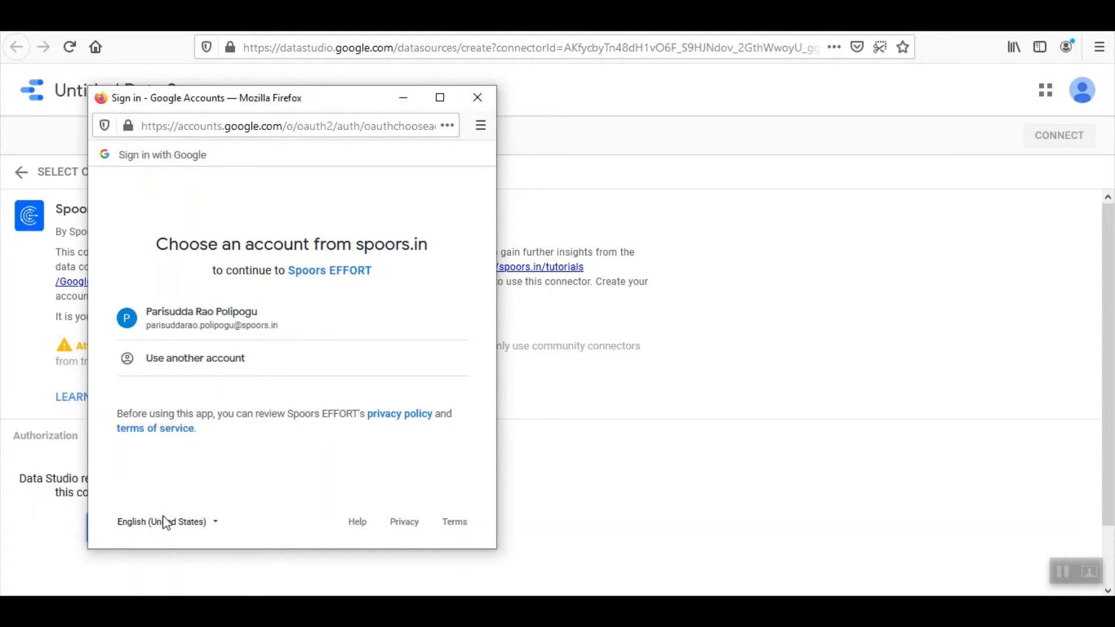
Maximize the Google sign-in popup and inspect the client_id in its address
left_click(440, 99)
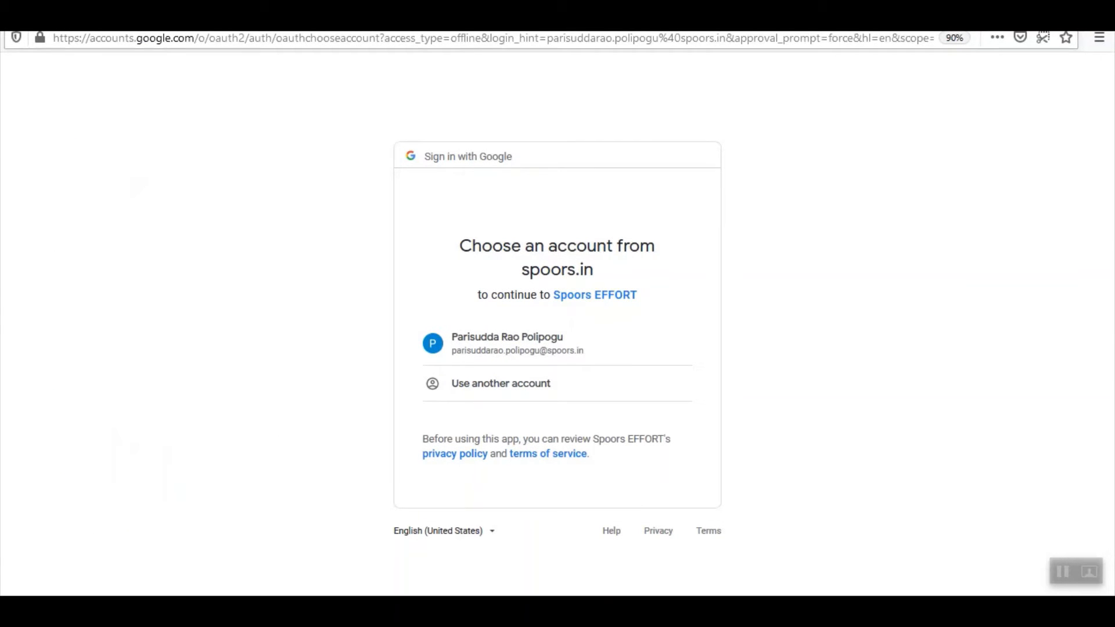
left_click_drag(305, 38, 911, 74)
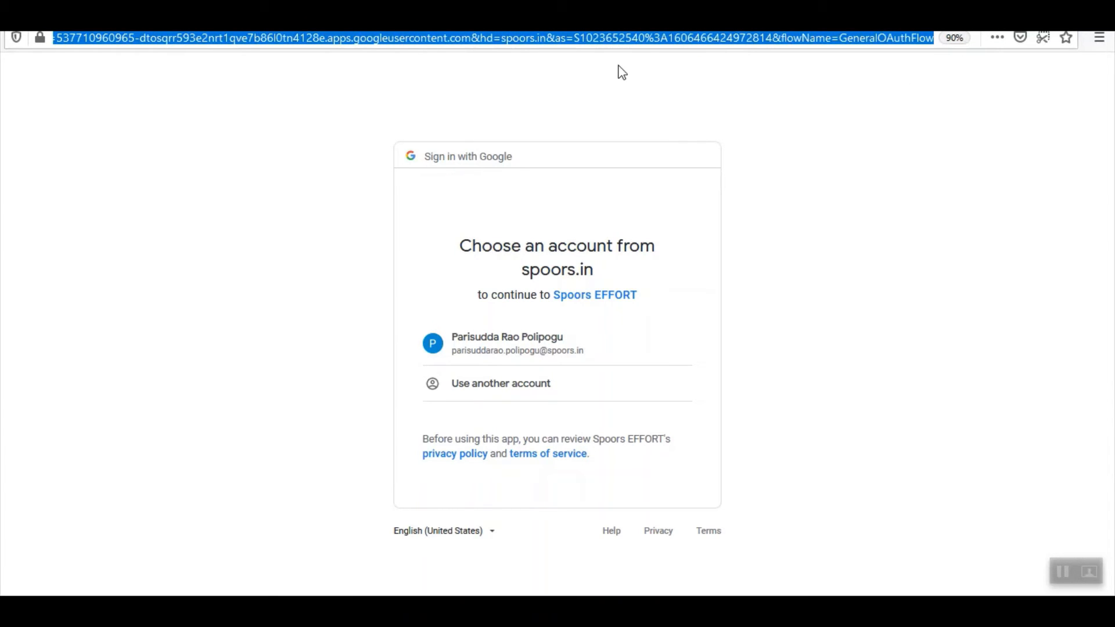
double_click(76, 38)
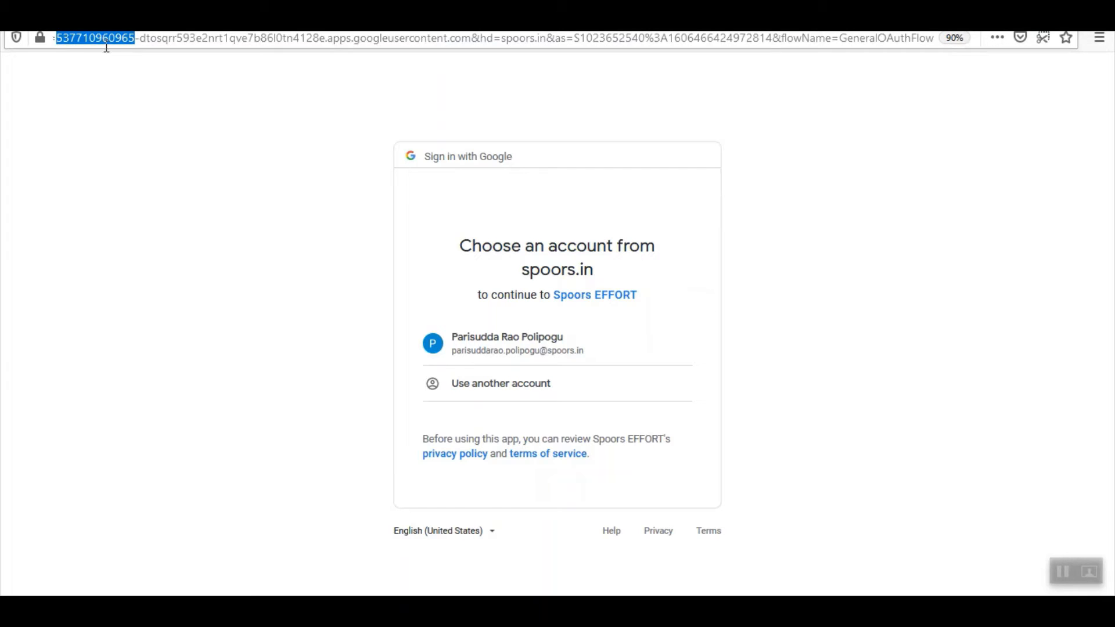
left_click_drag(102, 41, 546, 42)
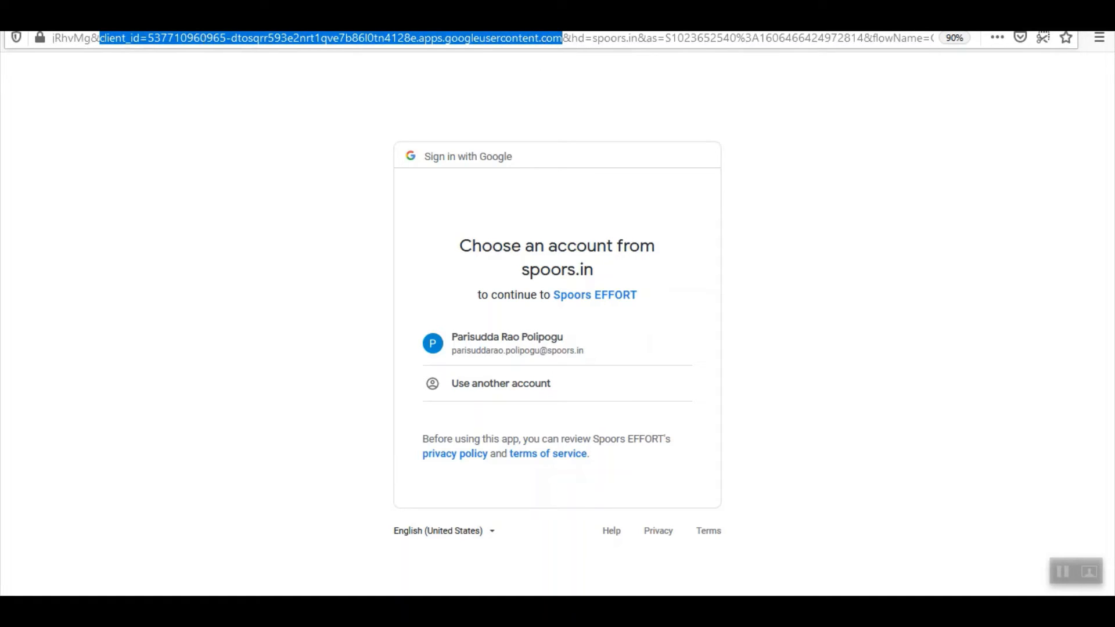
left_click(225, 151)
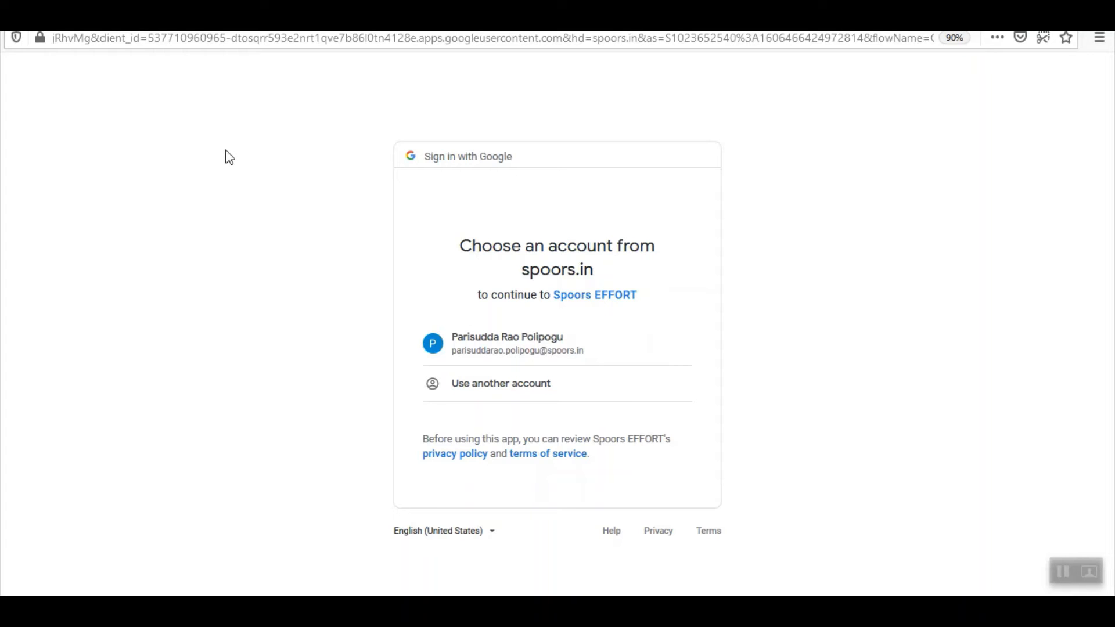
Continue with the spoors.in account and allow Spoors EFFORT access
left_click(502, 355)
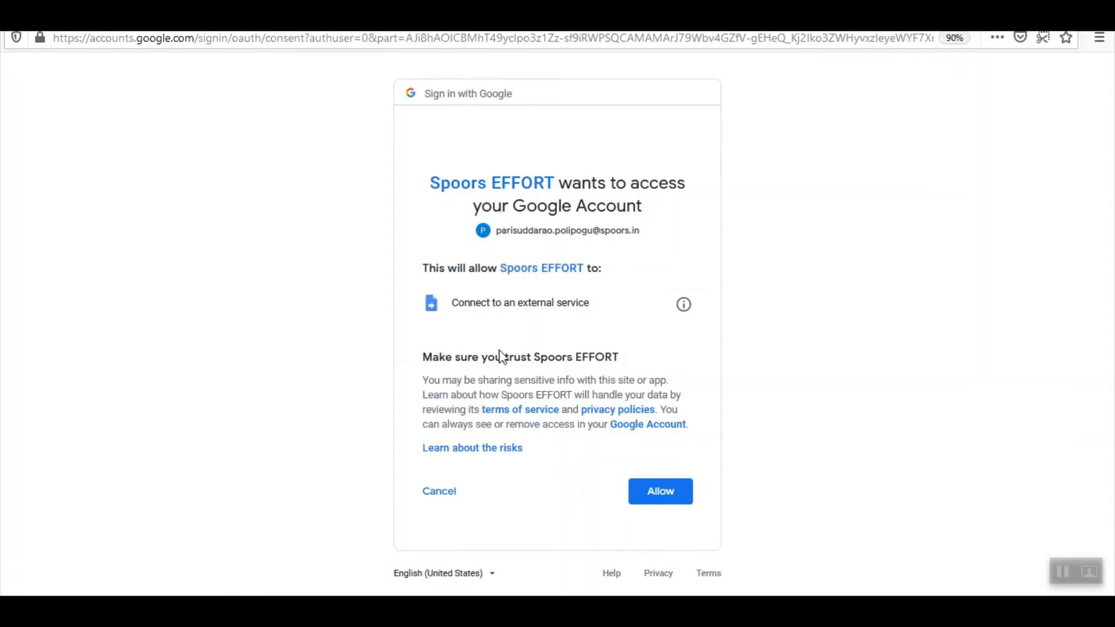
left_click(672, 491)
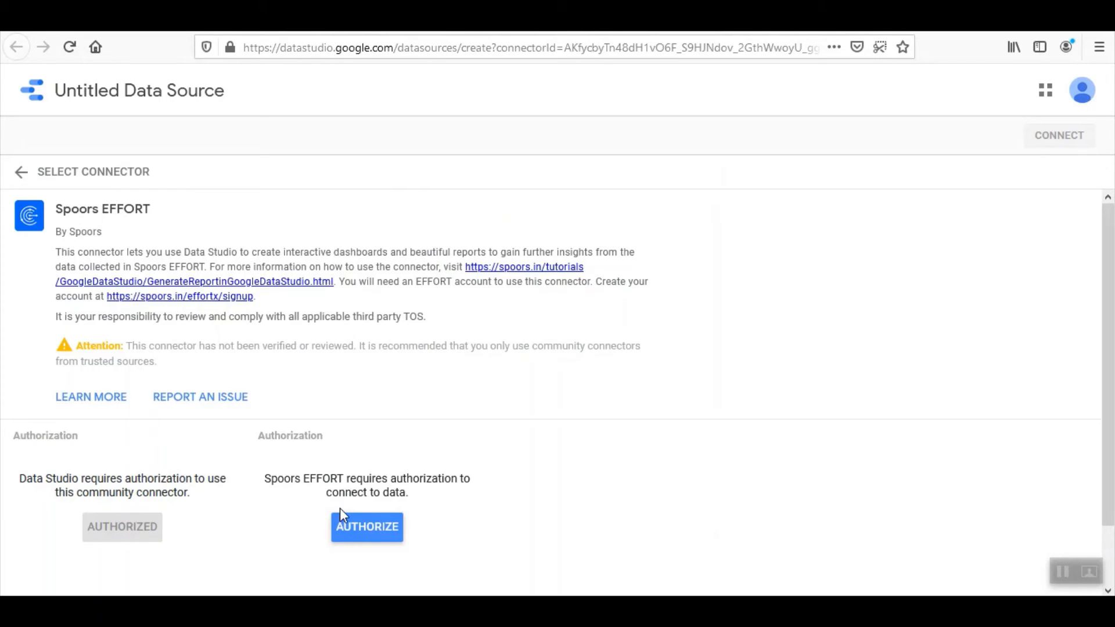
Log in to Spoors with username and password and approve google-connecter-effort's read access
left_click(375, 531)
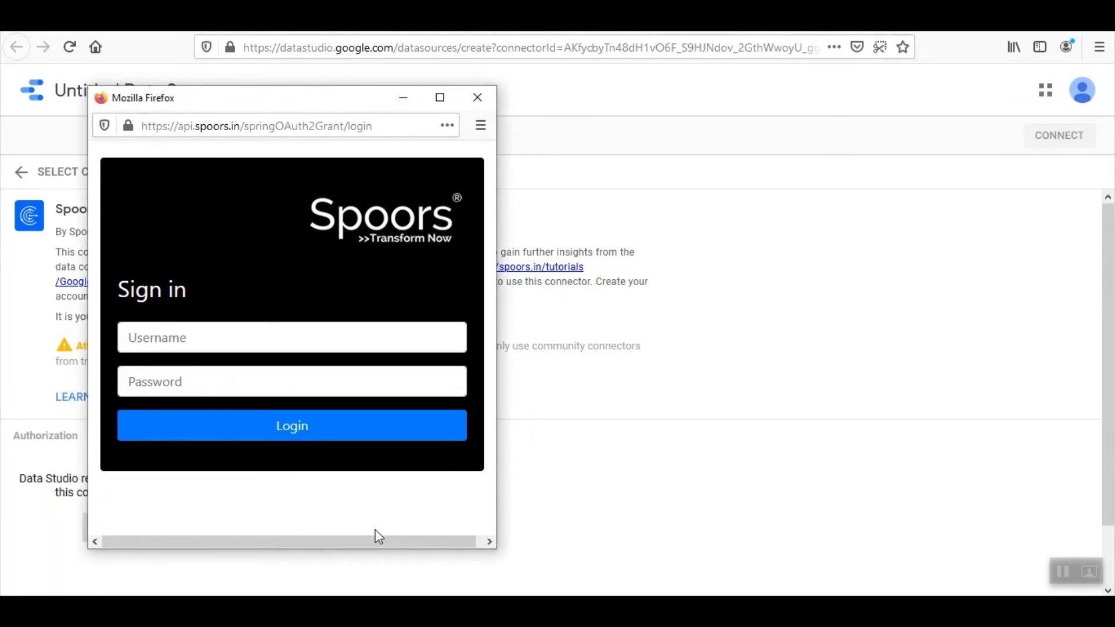
left_click(187, 338)
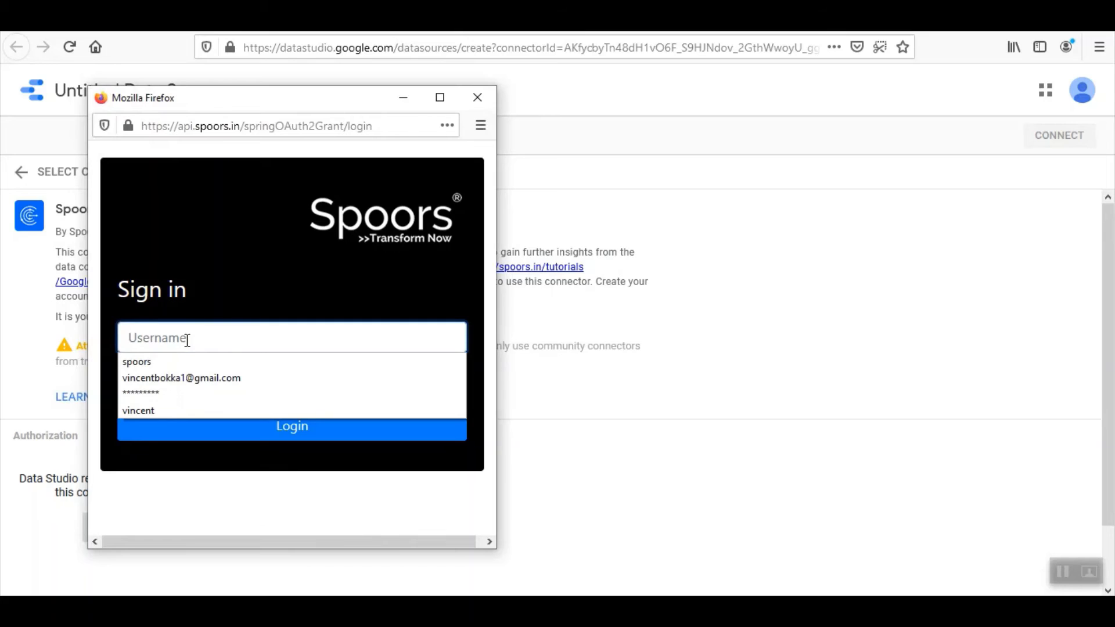
type("vincne")
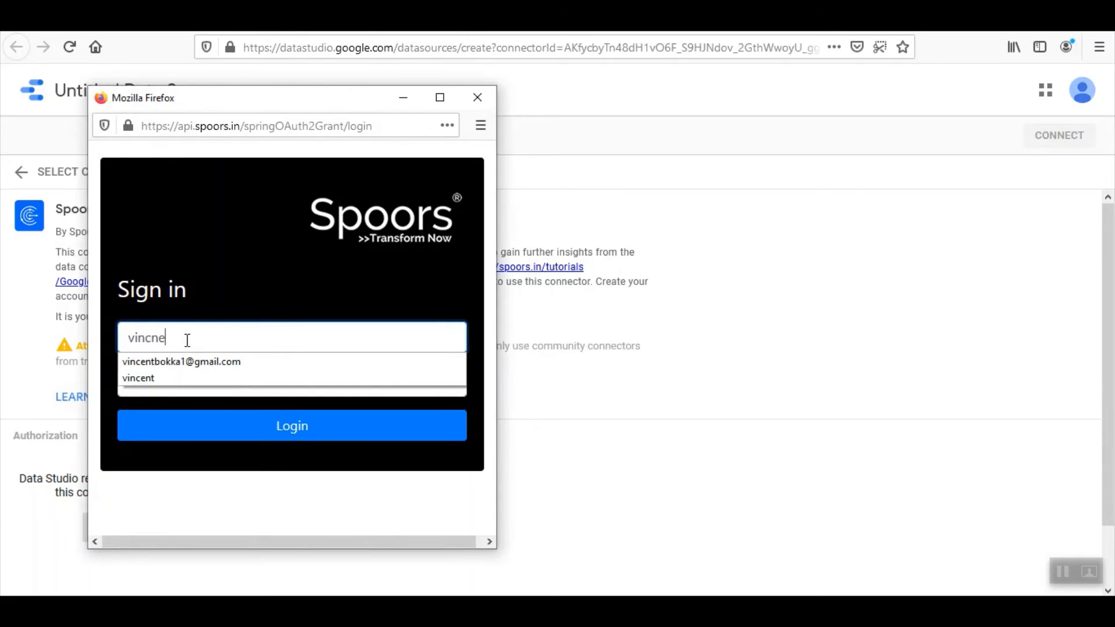
key("BackSpace")
key("BackSpace")
type("ent")
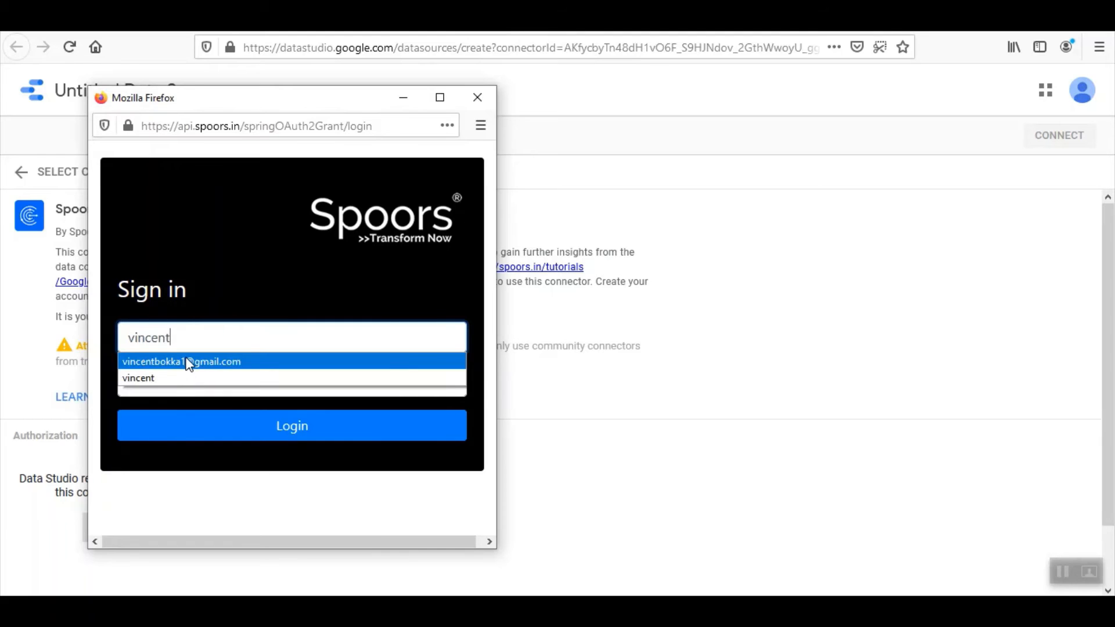
left_click(189, 361)
left_click(188, 369)
type("••")
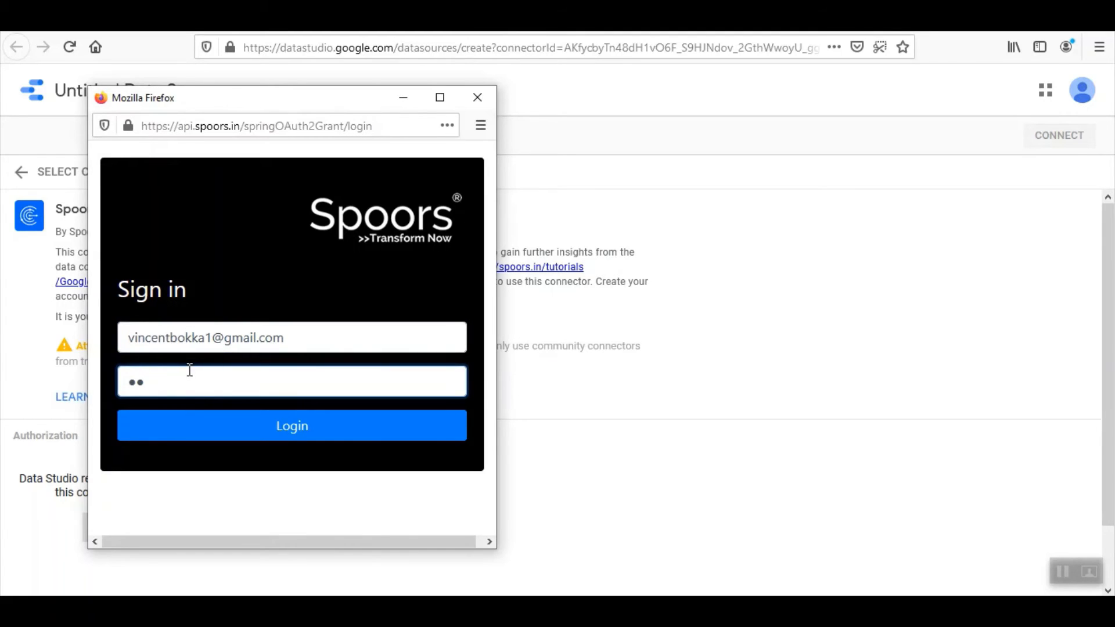
type("•••••")
left_click(293, 424)
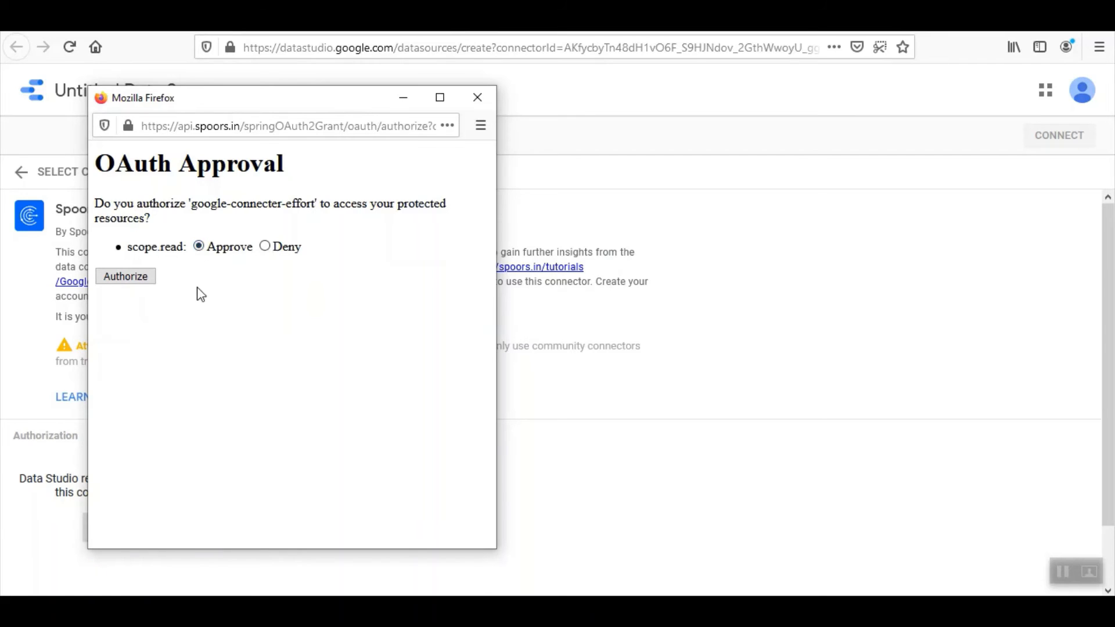
left_click(128, 278)
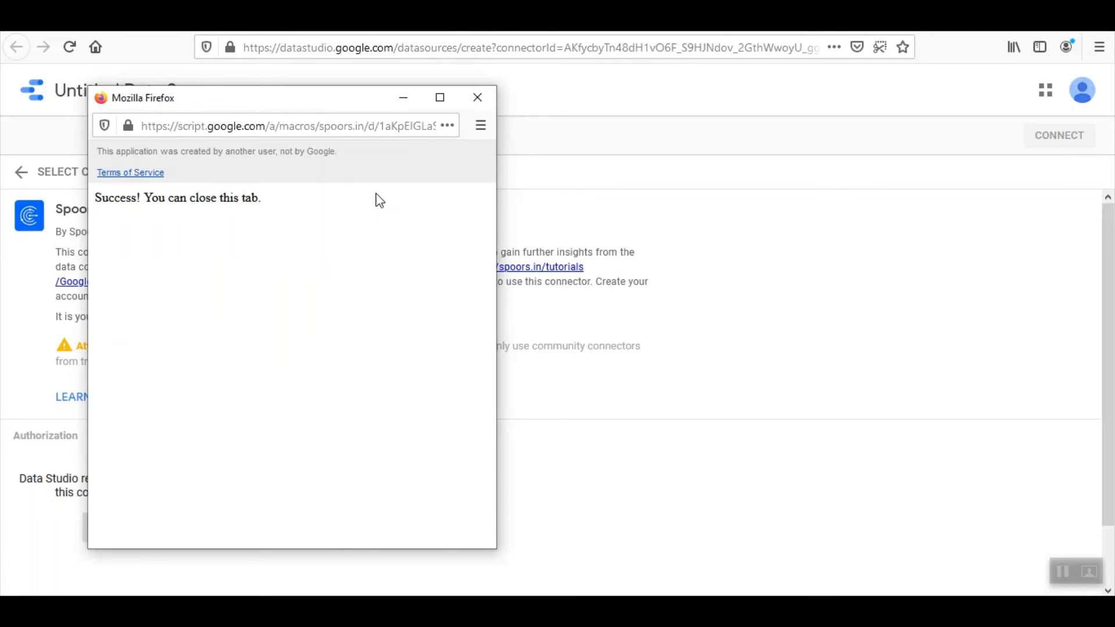
Dismiss the authorization popup and connect Spoors EFFORT using the Order Form Template
left_click(489, 106)
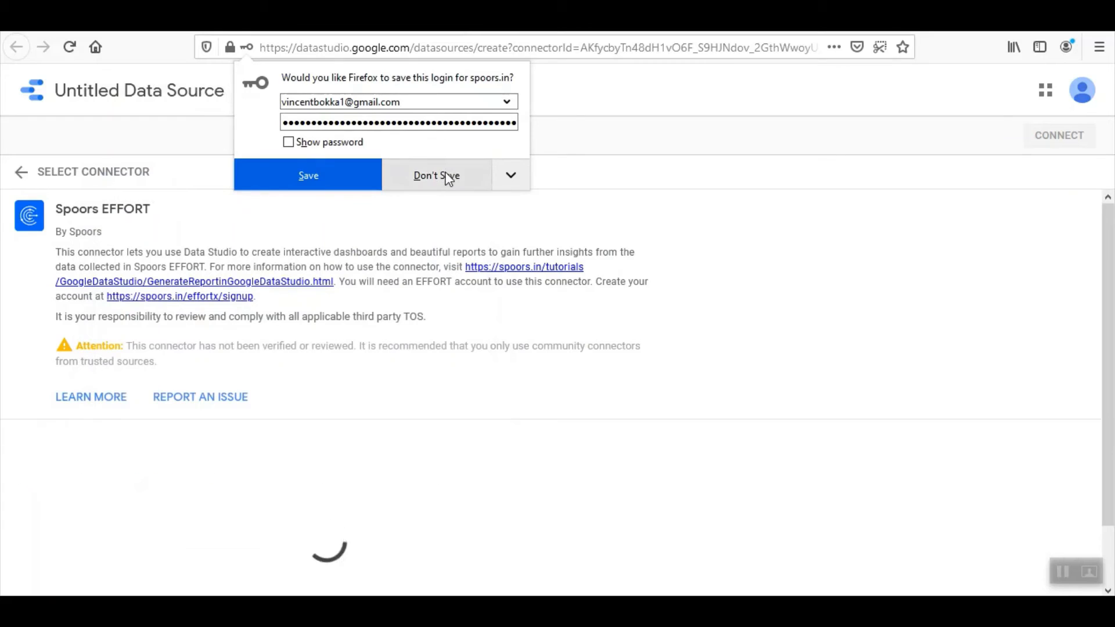
left_click(449, 177)
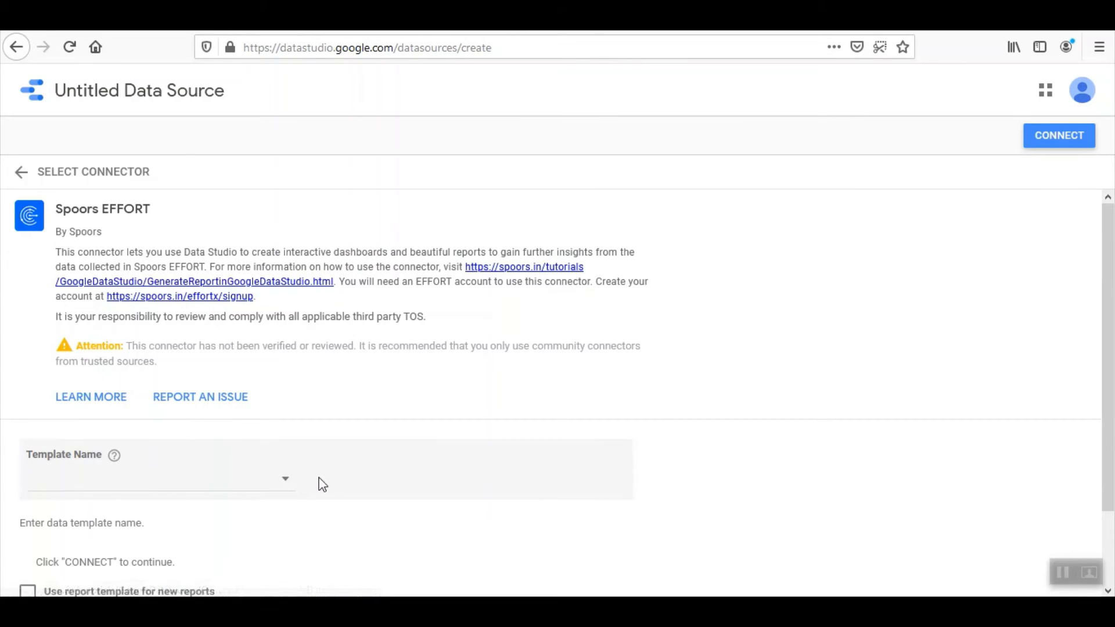
left_click(251, 481)
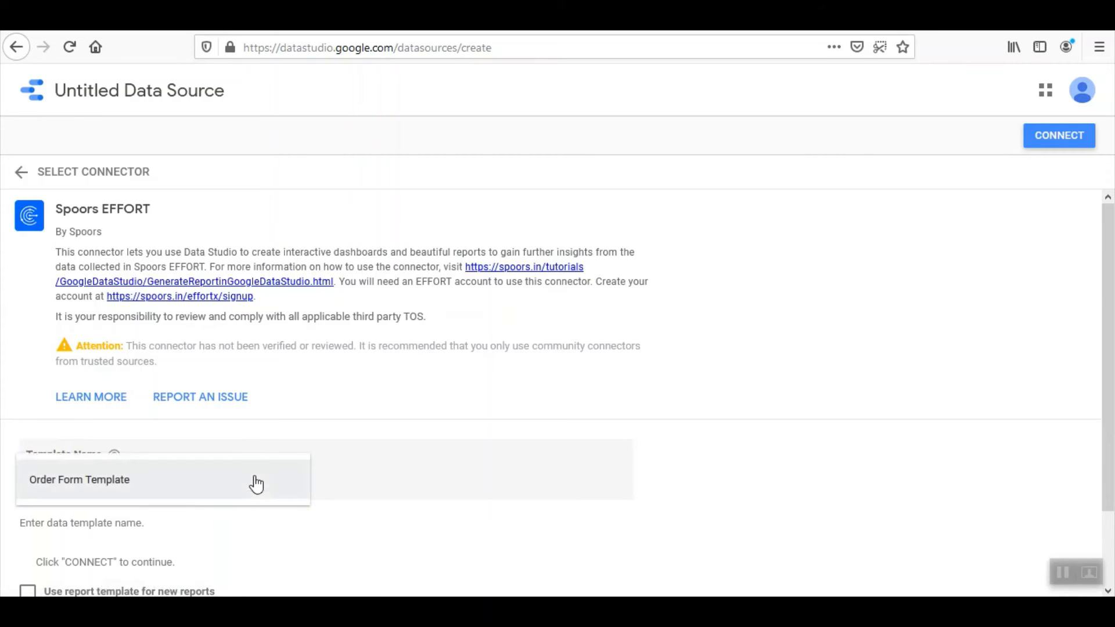
left_click(102, 486)
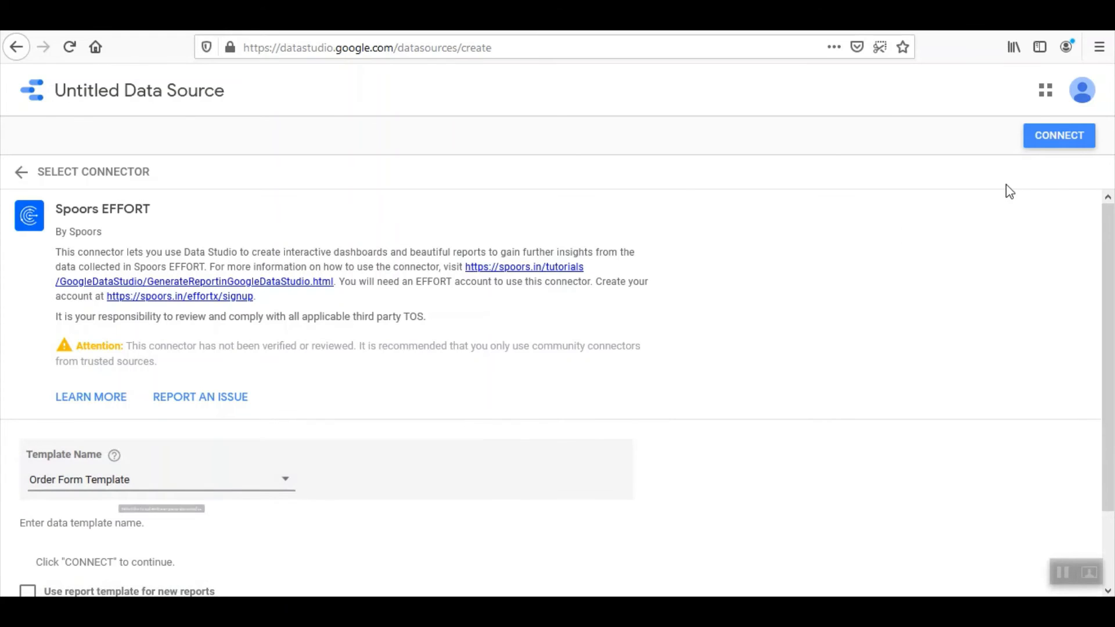
left_click(1077, 140)
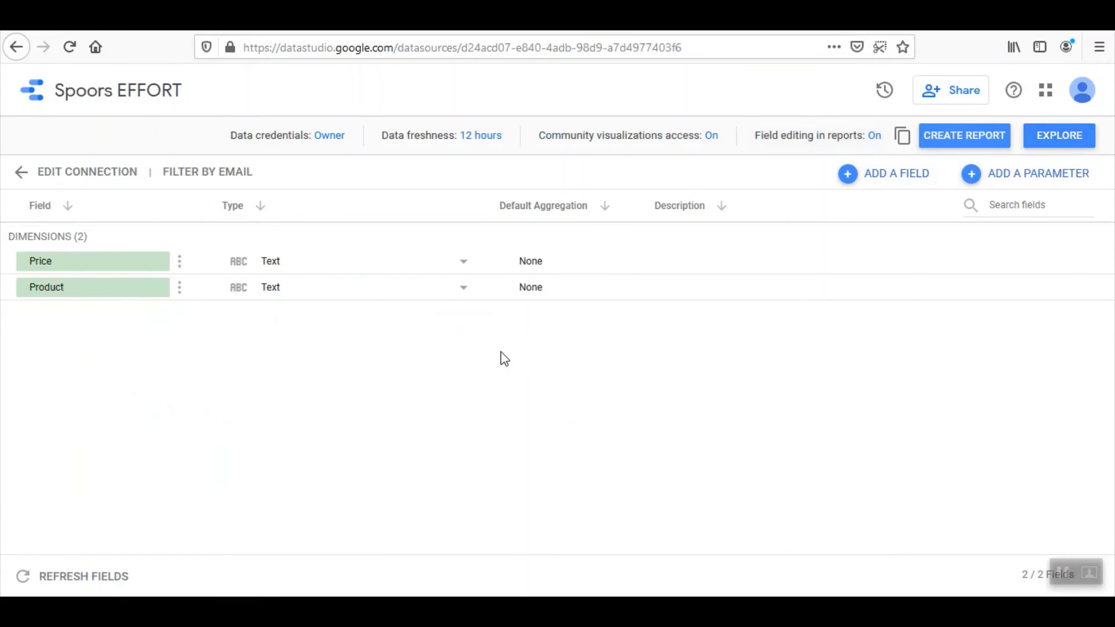
Change the Price field to Numeric > Number and create a report from this data source
left_click(454, 262)
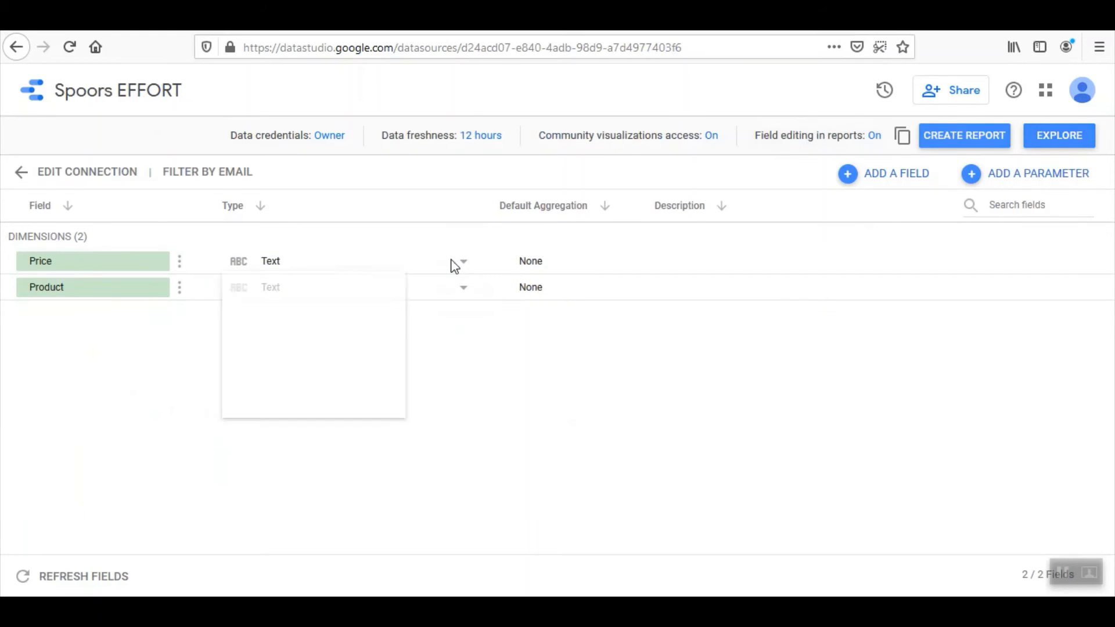
mouse_move(350, 307)
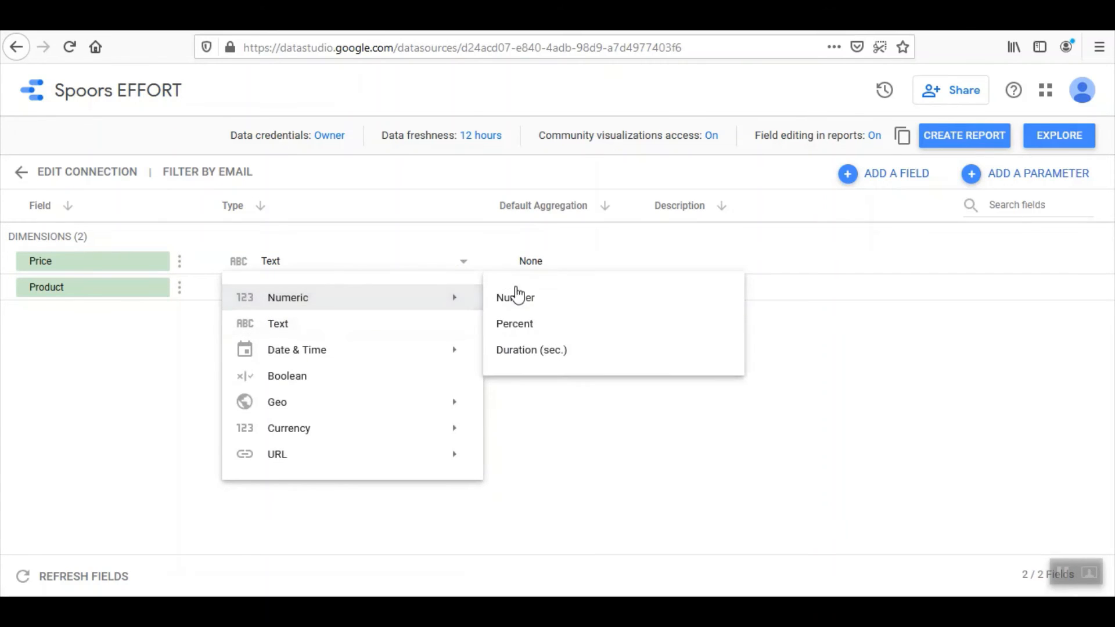
left_click(515, 297)
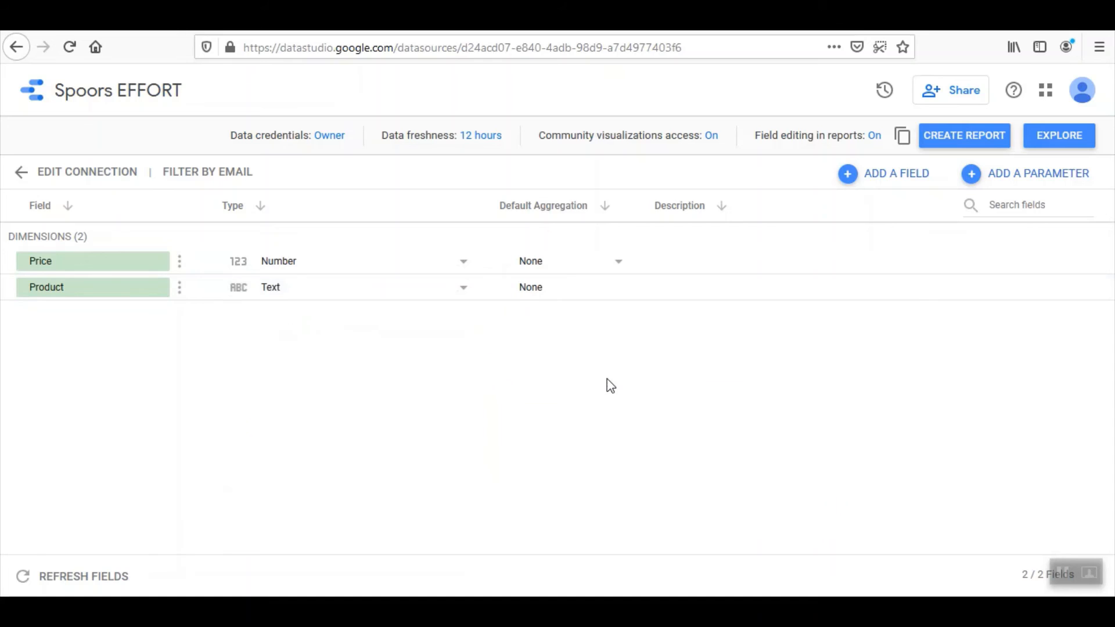
left_click(936, 145)
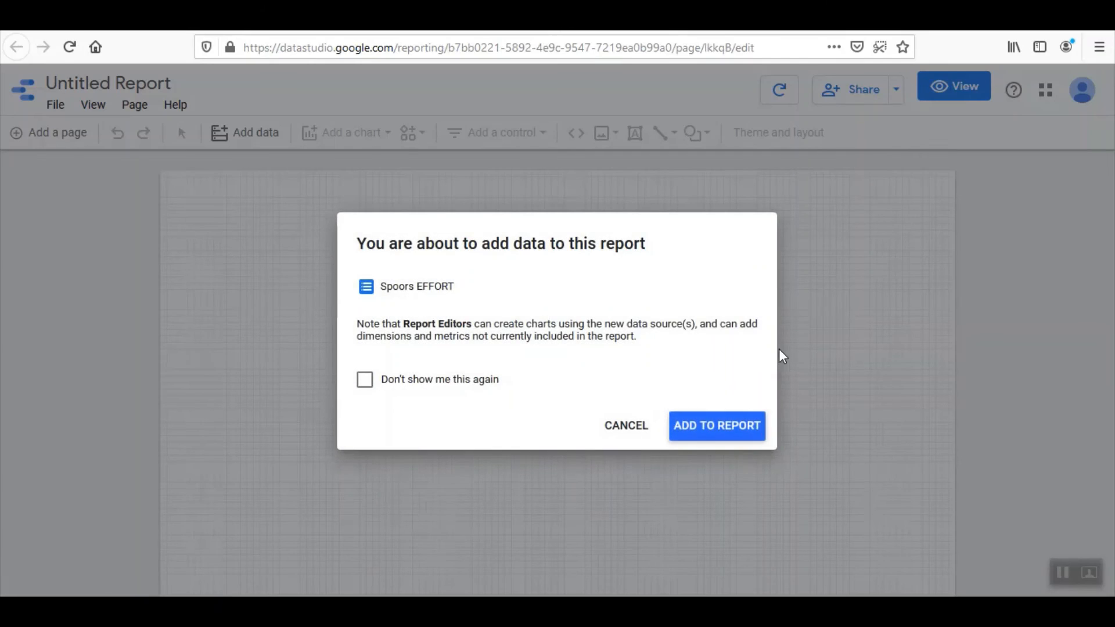
Add the Spoors EFFORT data to the new report and select the report title for renaming
left_click(720, 427)
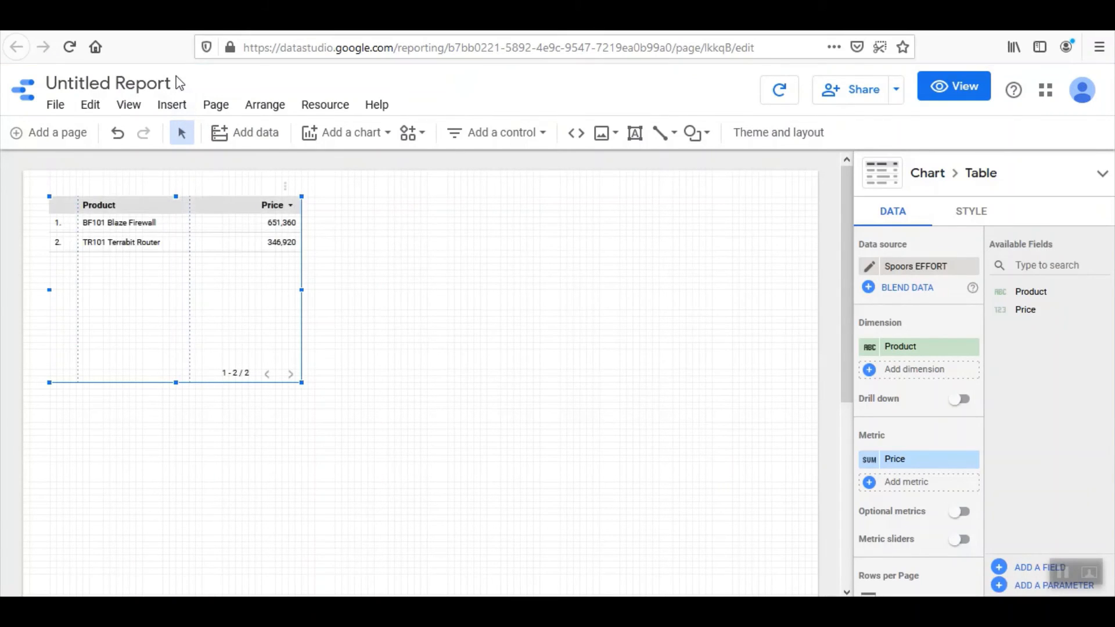
left_click(160, 81)
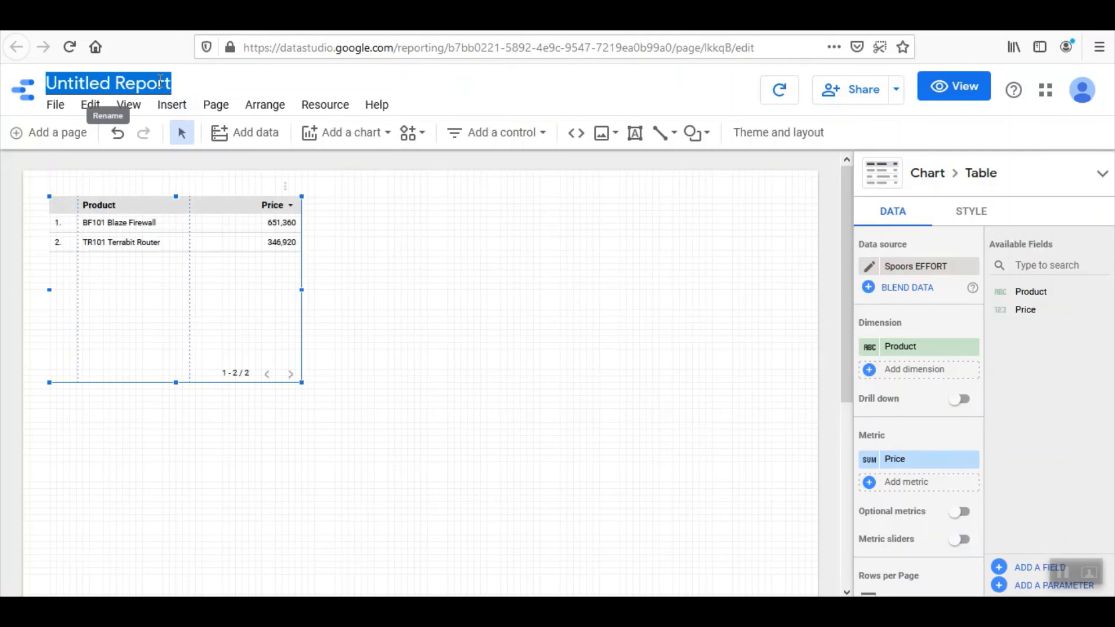
Title the report 'Order Form Details' and apply the dark Constellation theme
type("O")
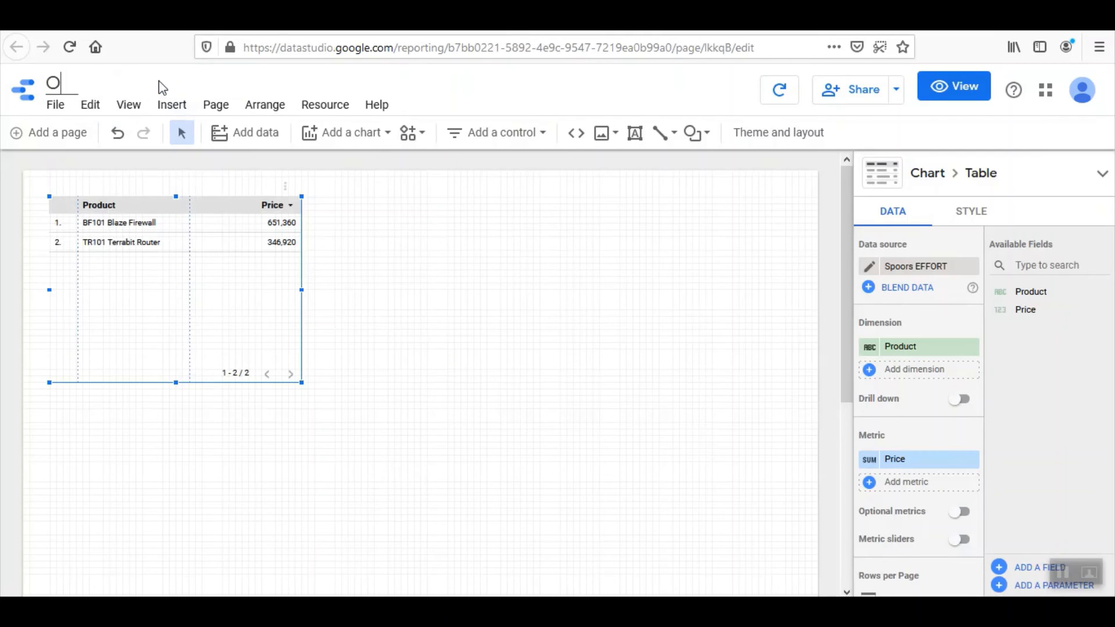
type("rder For")
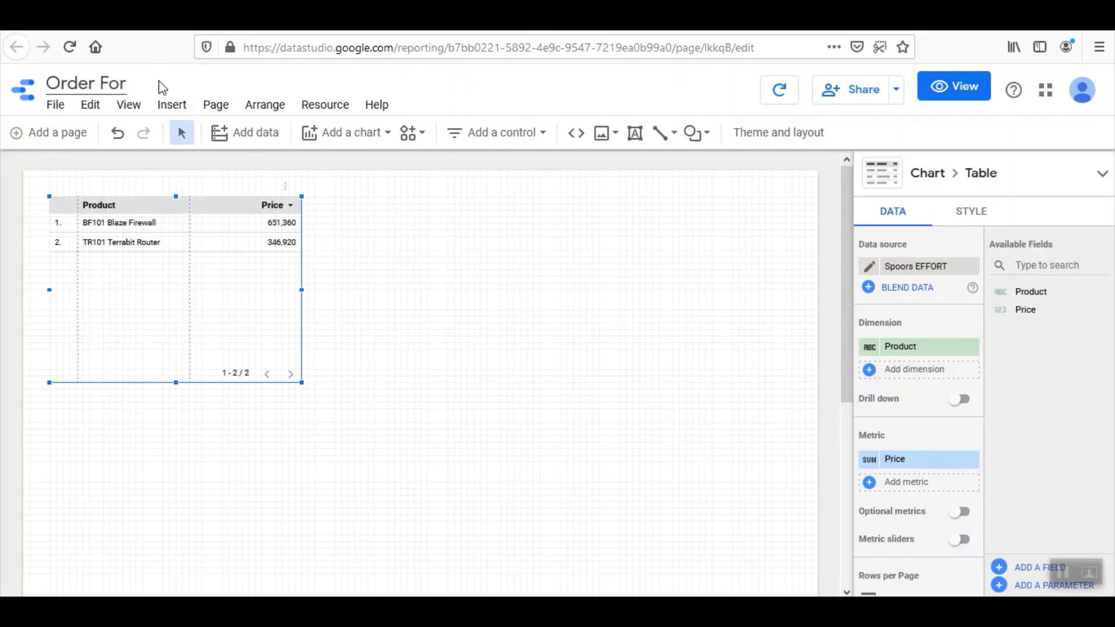
type("m Dr")
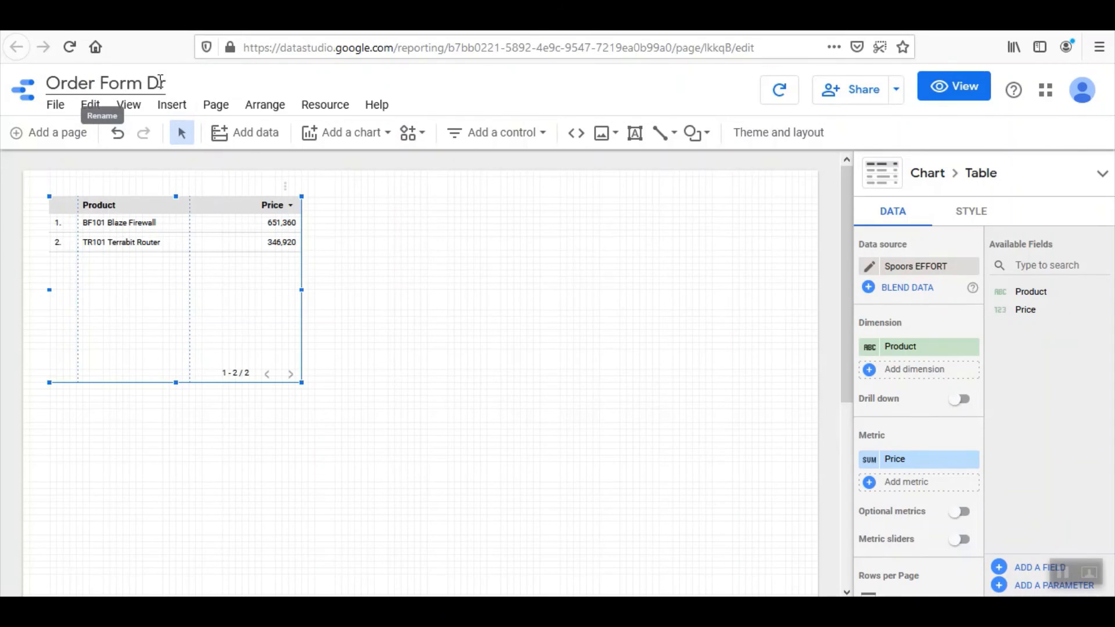
type("tails")
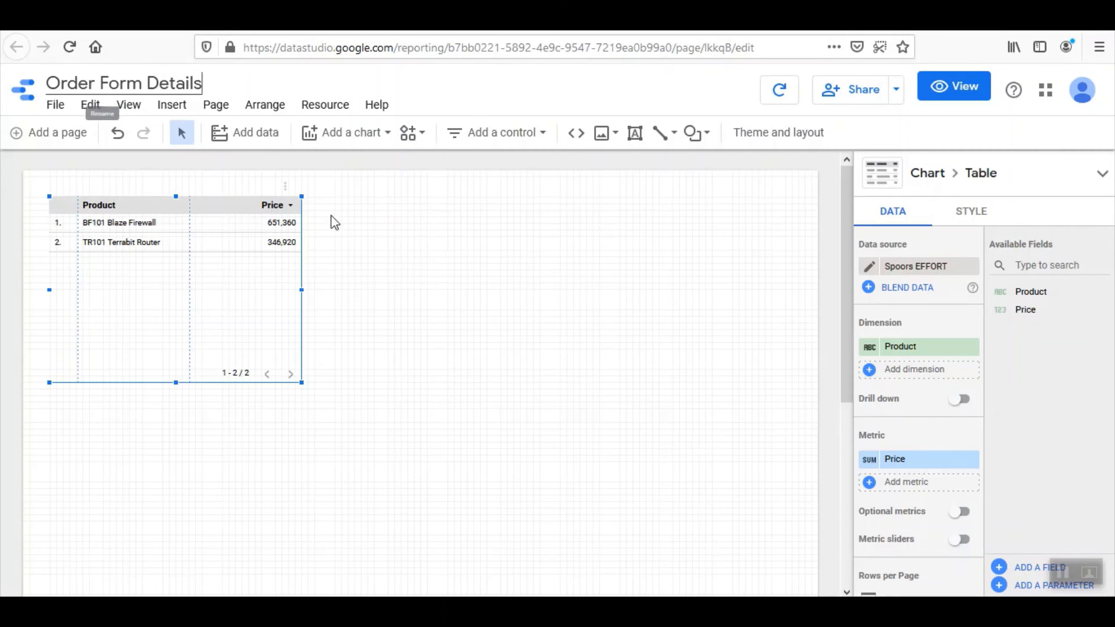
left_click(386, 265)
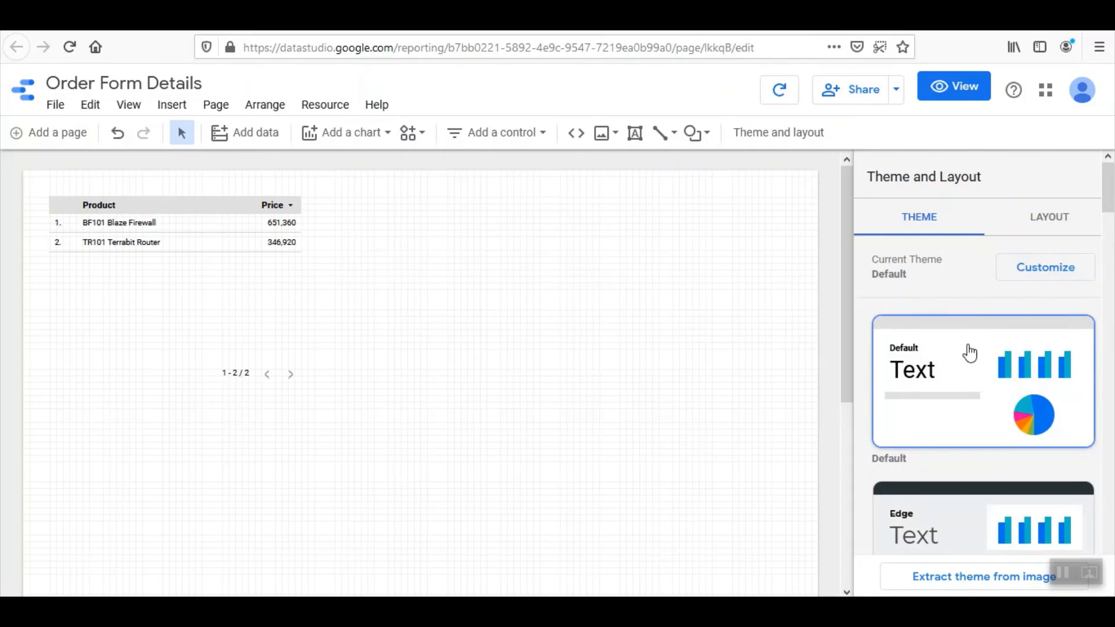
scroll(970, 352, "down", 5)
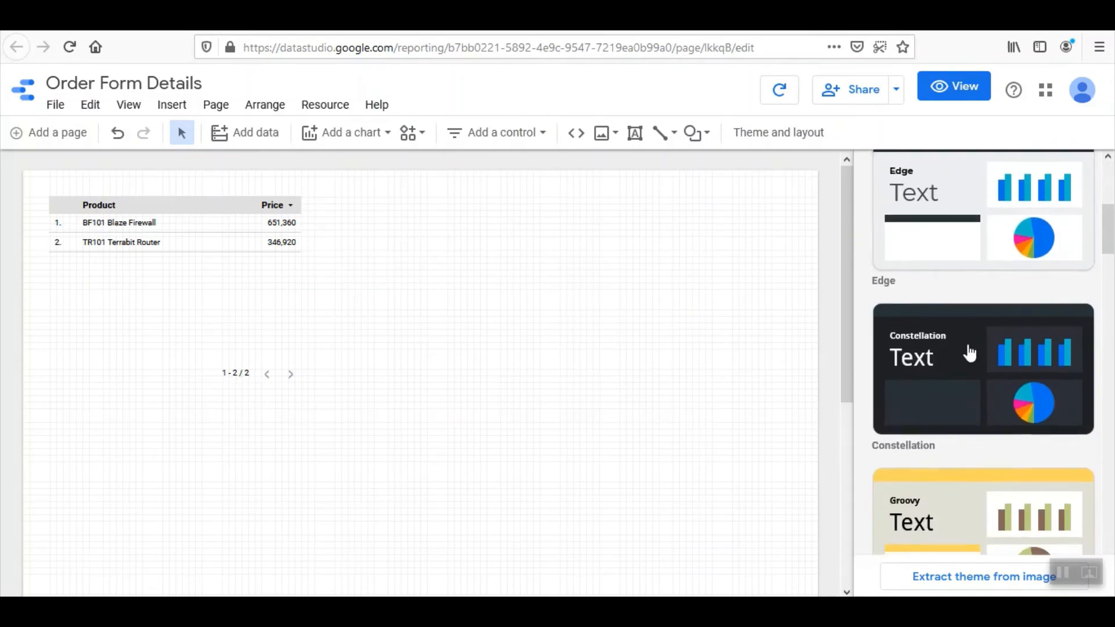
left_click(953, 385)
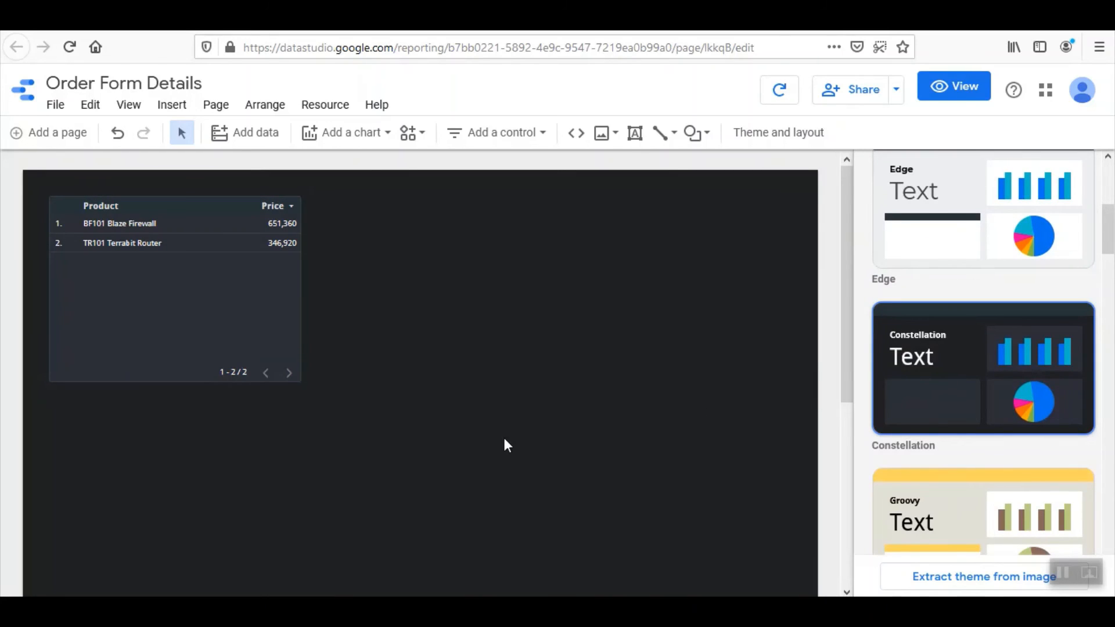
left_click(363, 132)
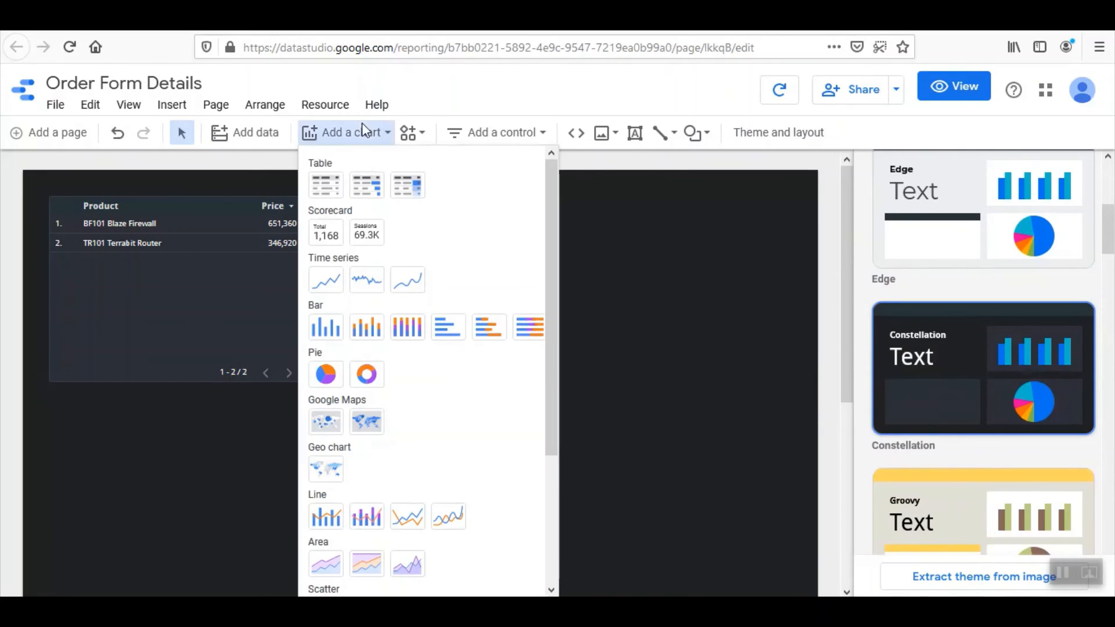
Add a Price scorecard below the table and widen it
left_click(325, 237)
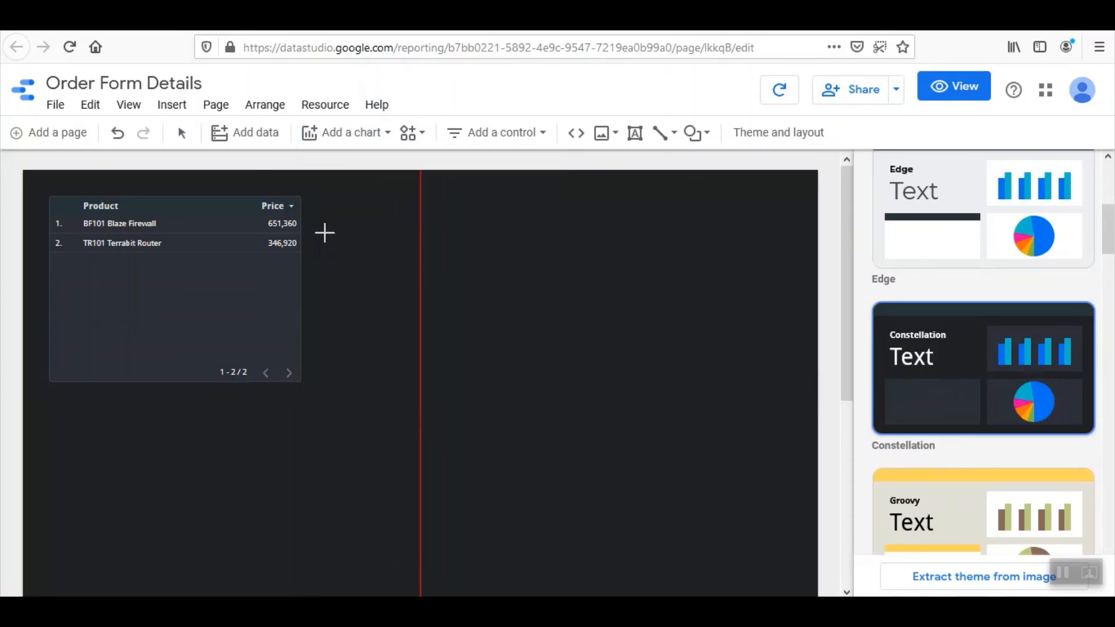
left_click(49, 410)
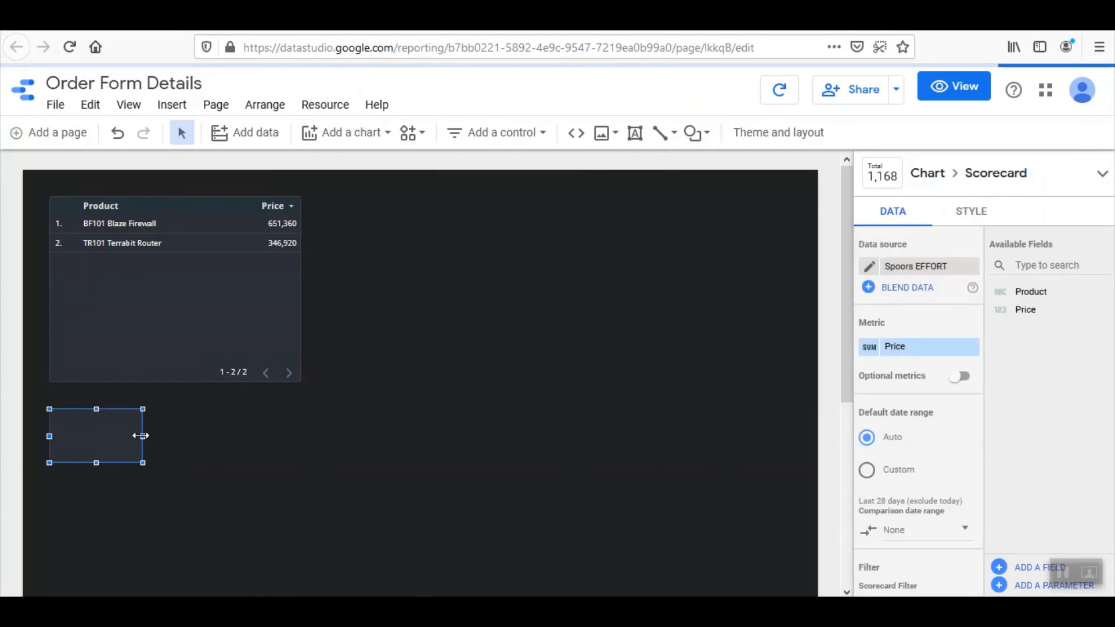
left_click_drag(143, 436, 221, 436)
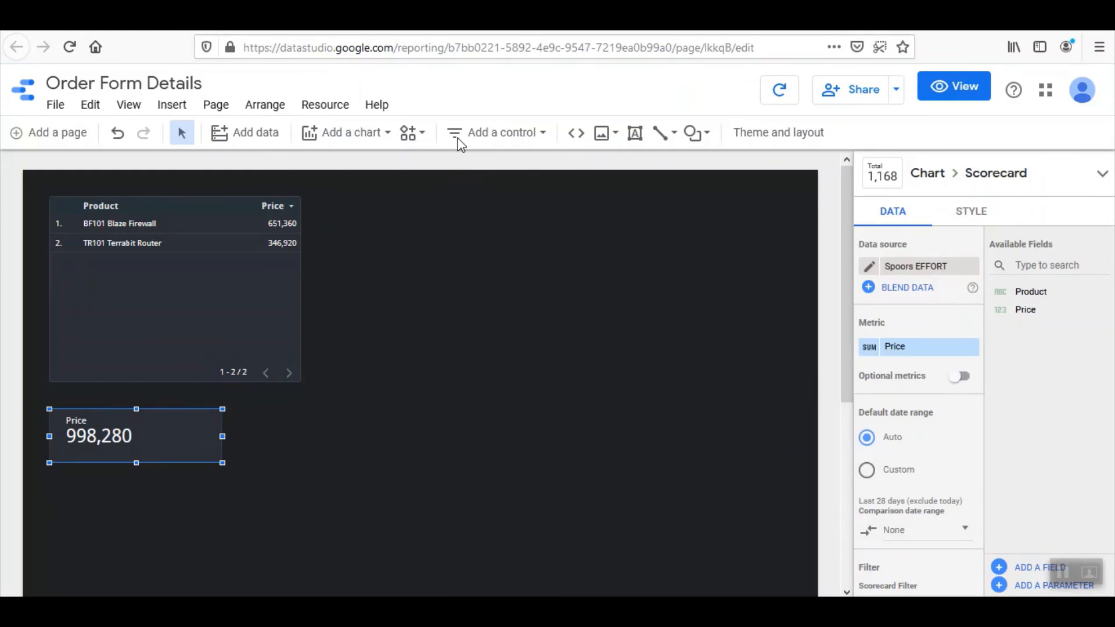
Add a pie chart of Price by Product below-right of the table
left_click(338, 140)
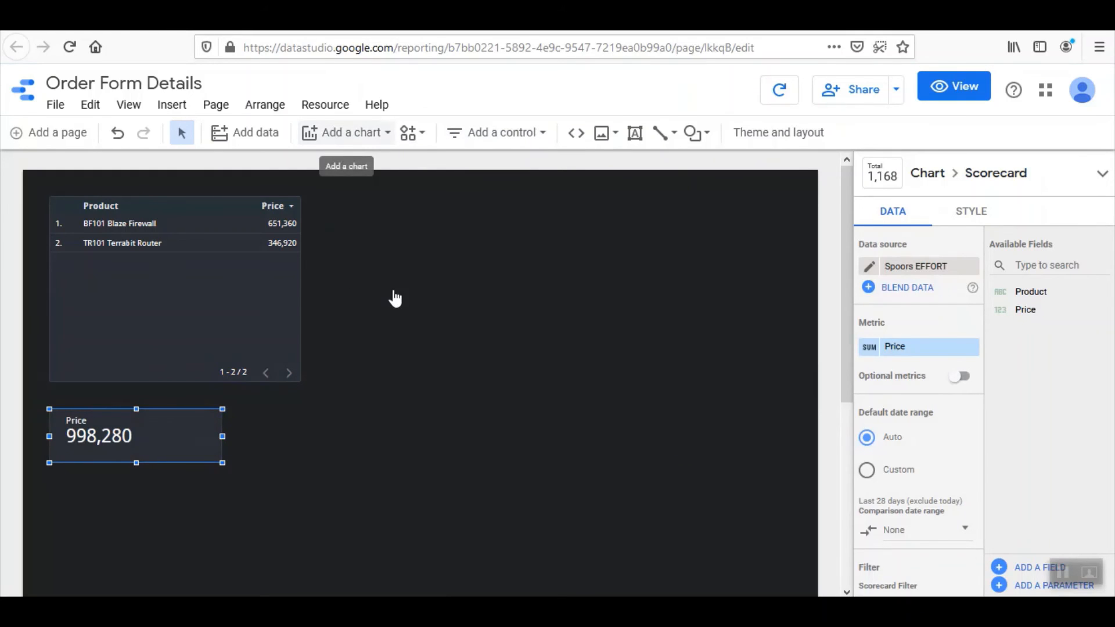
left_click(326, 375)
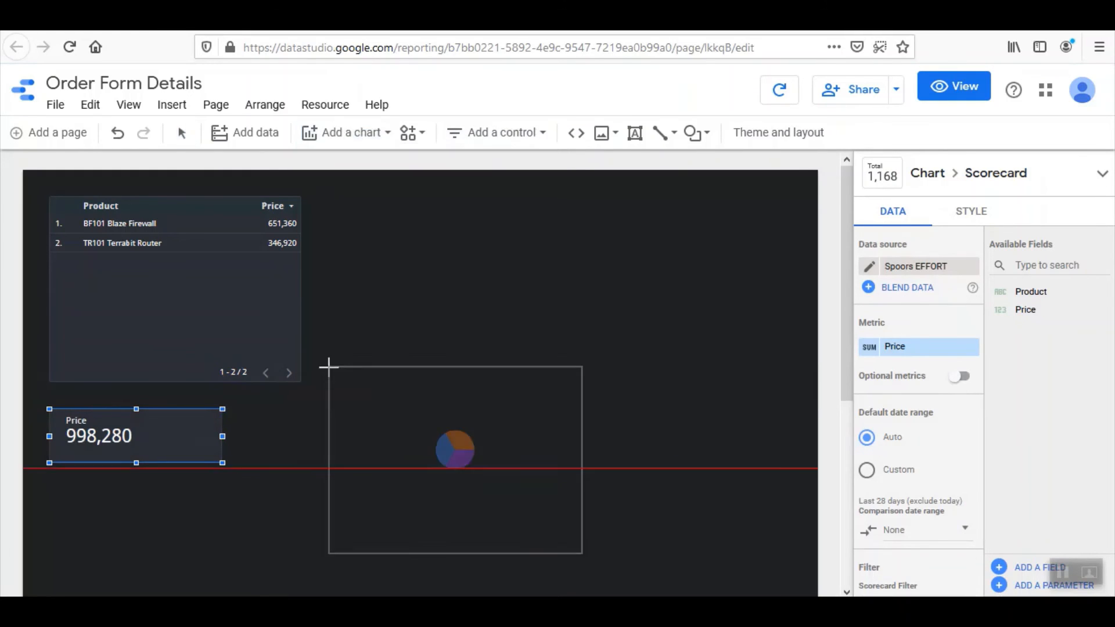
left_click(378, 409)
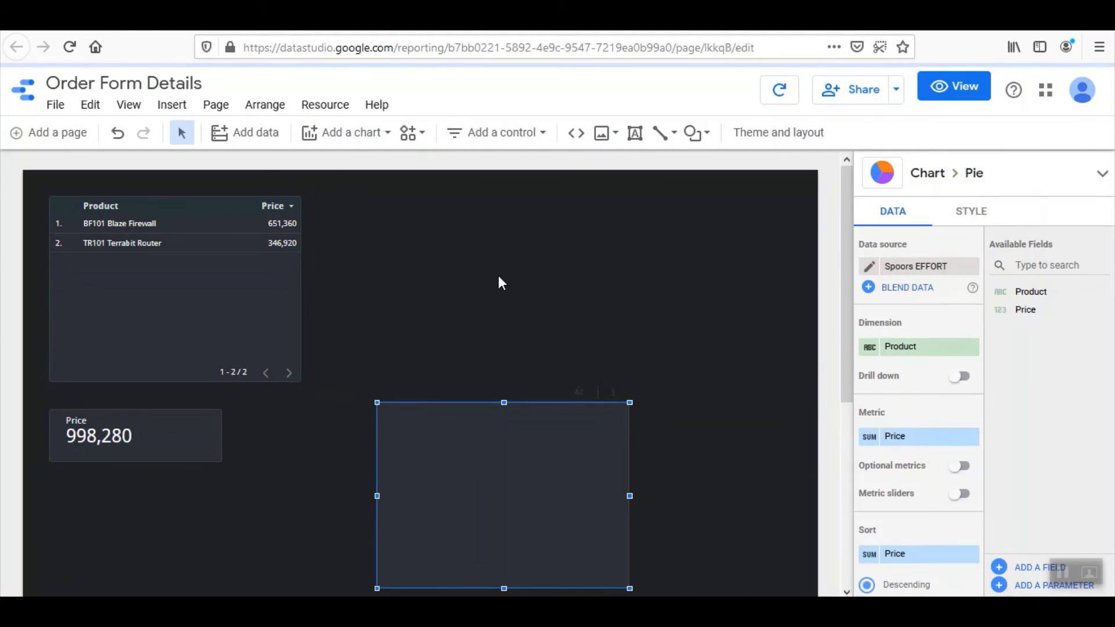
Place a date range control near the top of the page
left_click(517, 137)
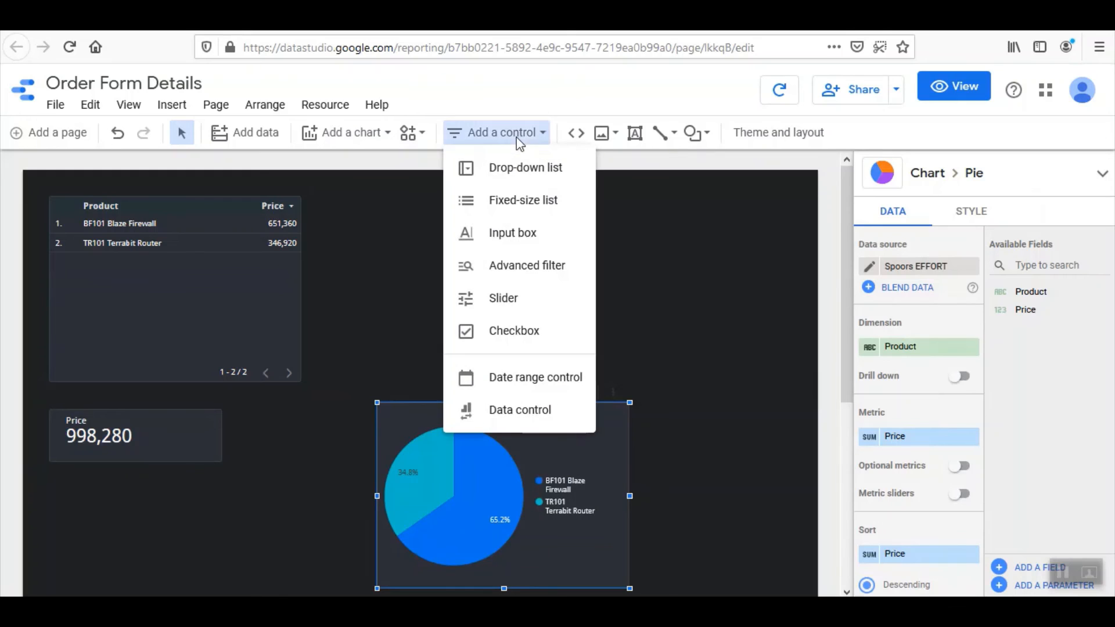
left_click(540, 376)
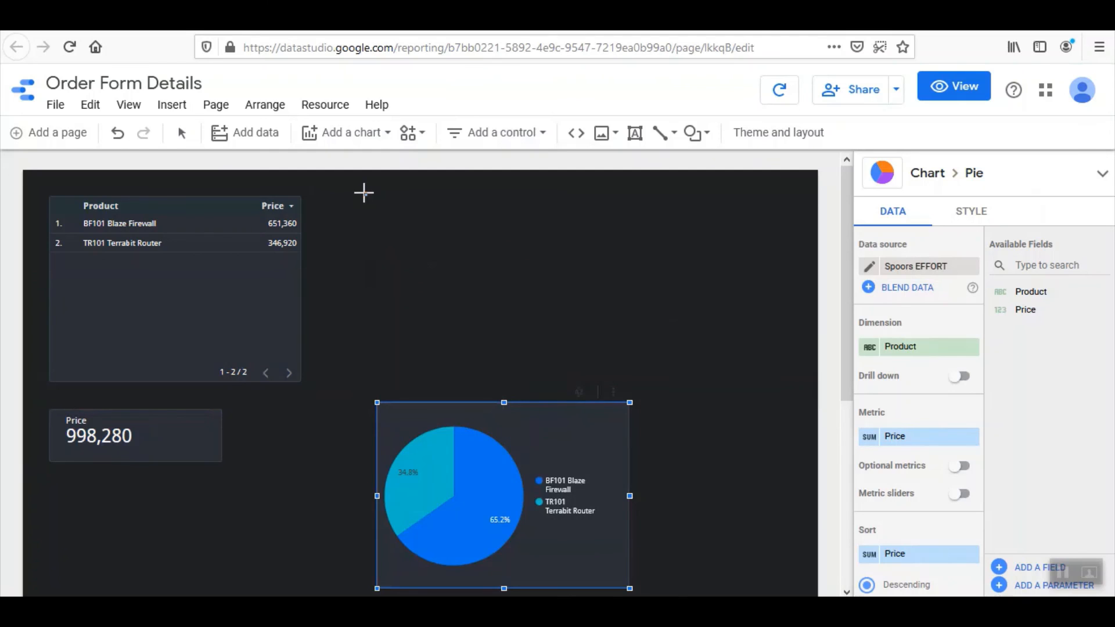
left_click(364, 191)
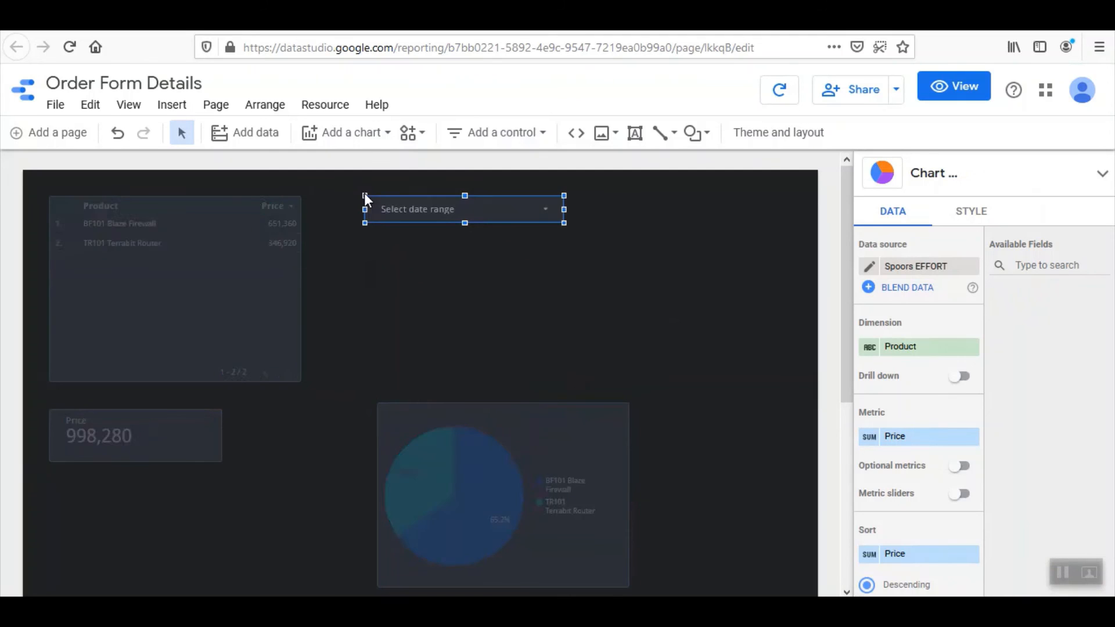
Deselect the date range control and view Order Form Details in view mode
left_click(716, 266)
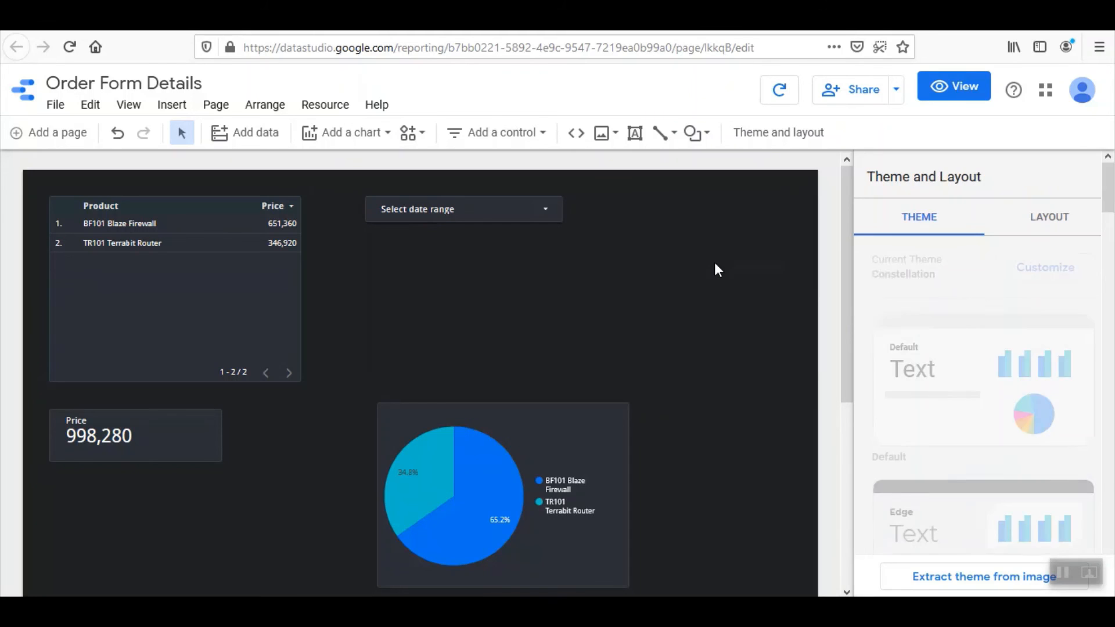
left_click(952, 96)
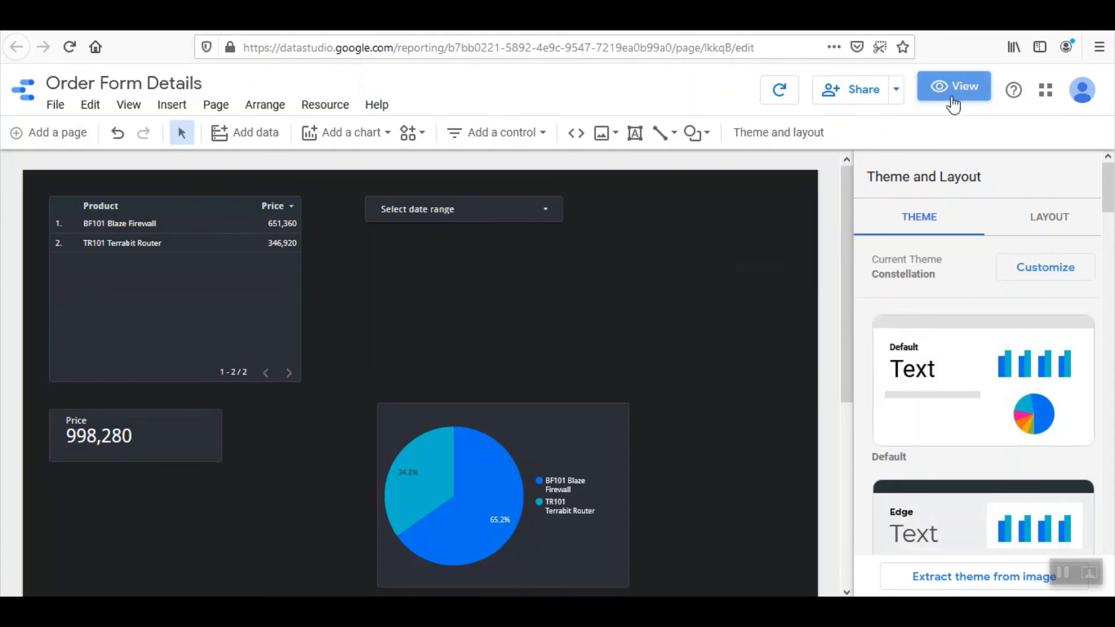
scroll(807, 328, "down", 2)
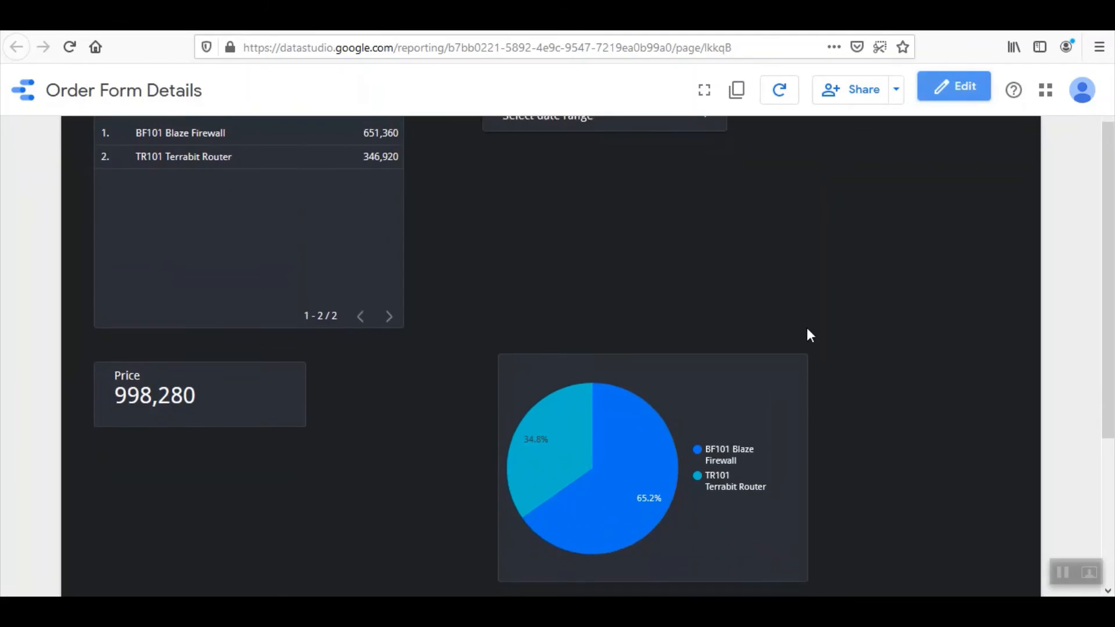
scroll(806, 328, "up", 2)
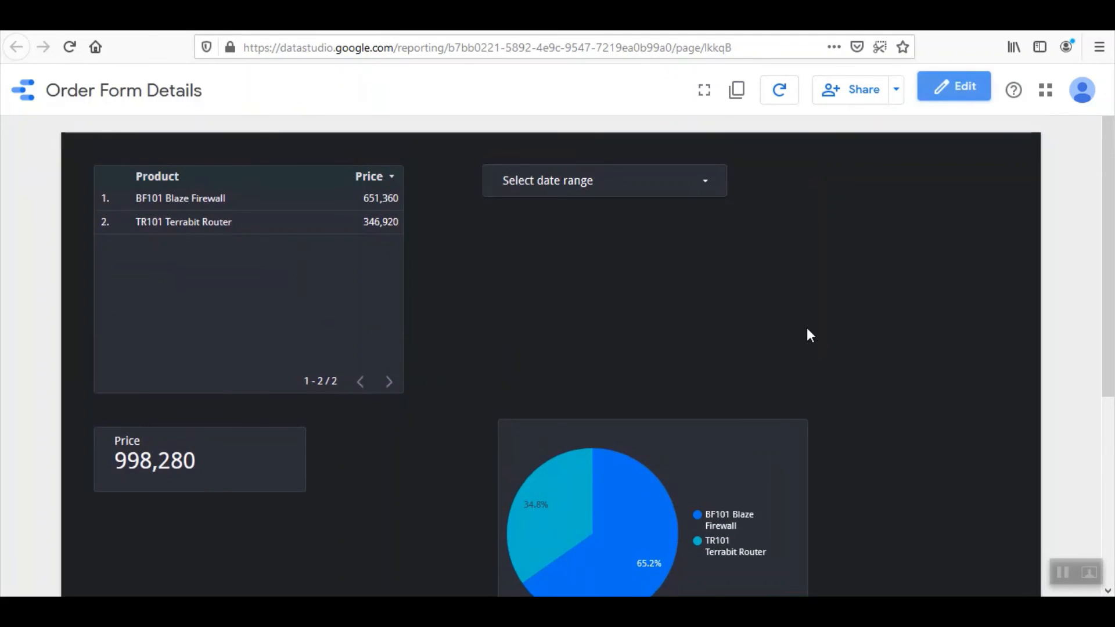
scroll(807, 329, "down", 3)
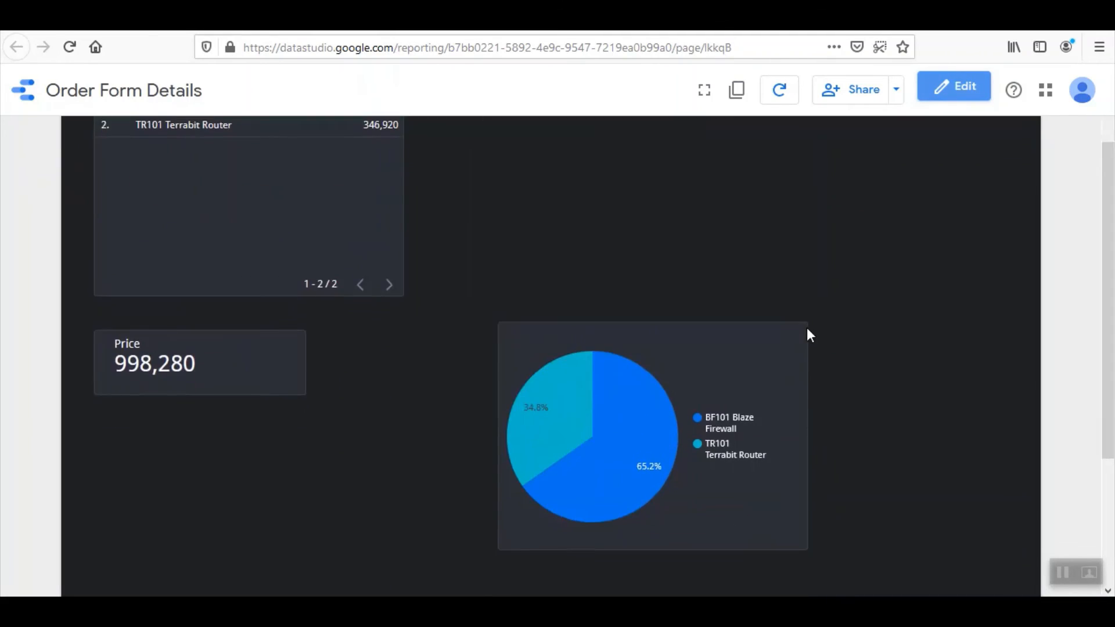
scroll(807, 328, "up", 3)
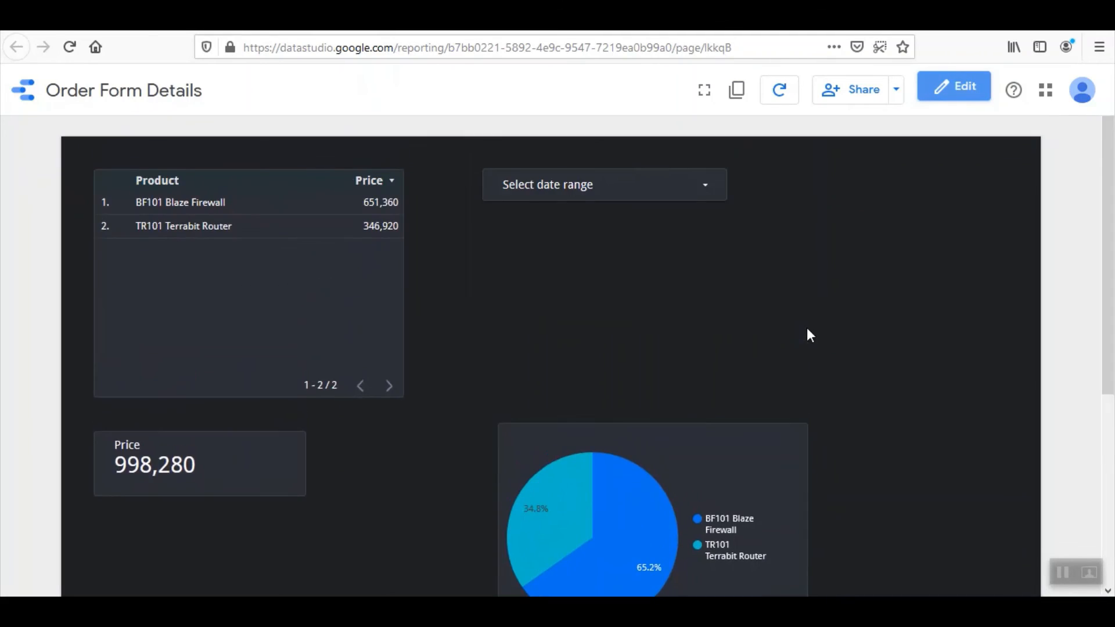
Set link sharing to 'Anyone with the link can view', save it, and copy the report link
left_click(848, 98)
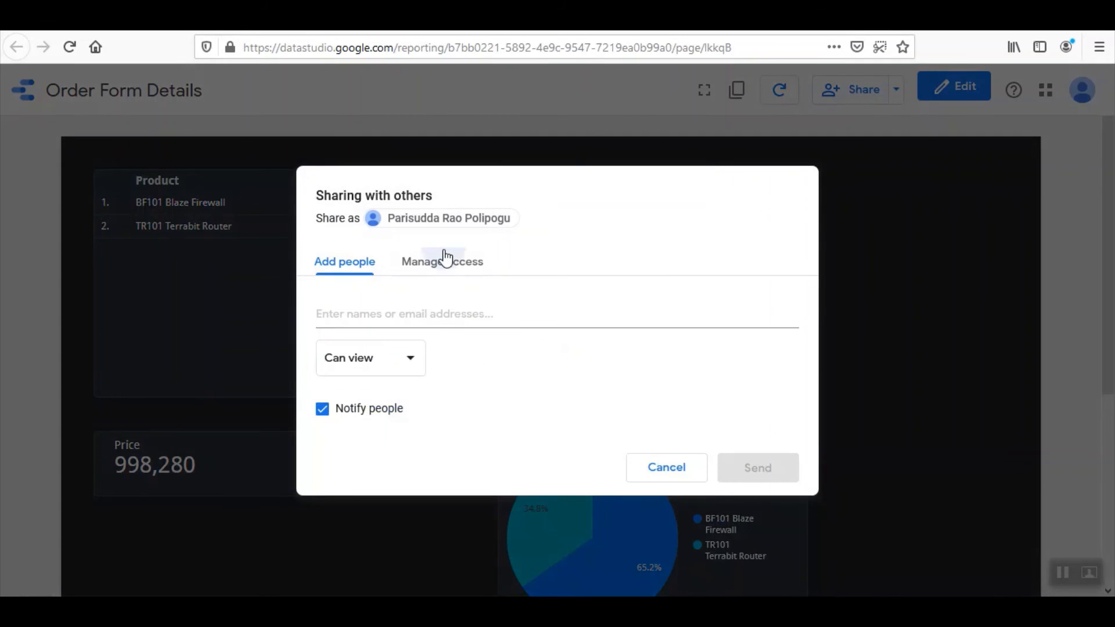
left_click(445, 258)
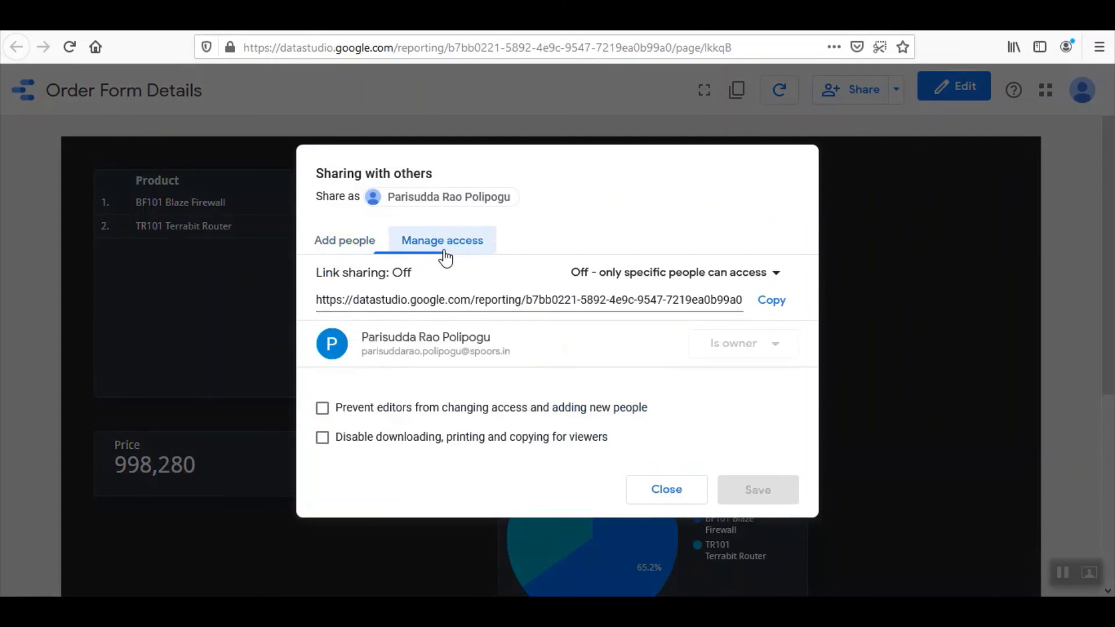
left_click(731, 274)
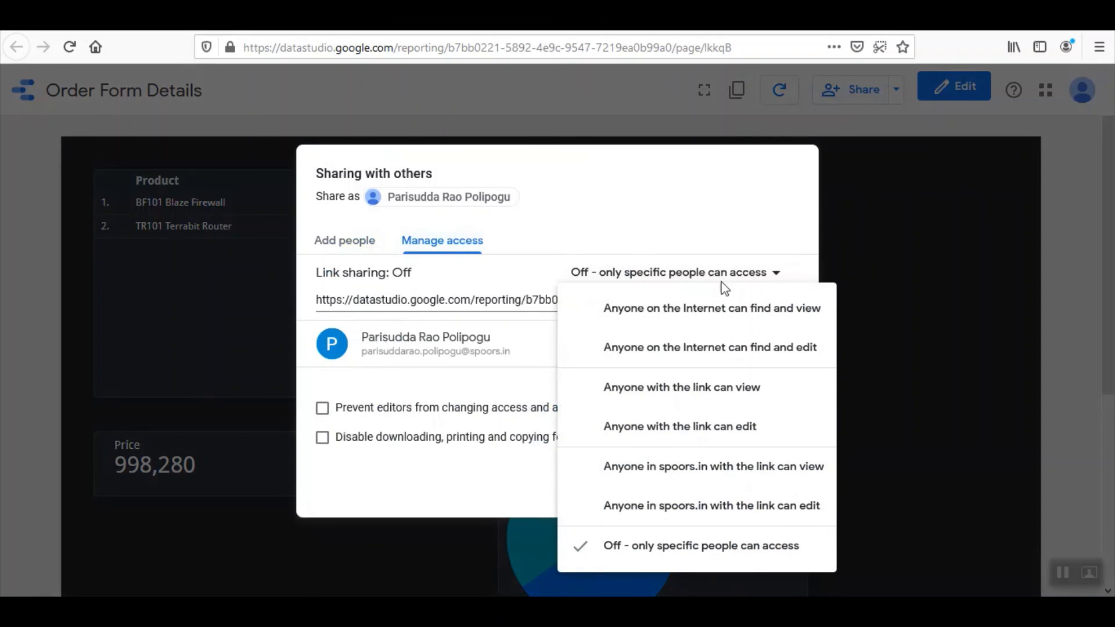
left_click(714, 404)
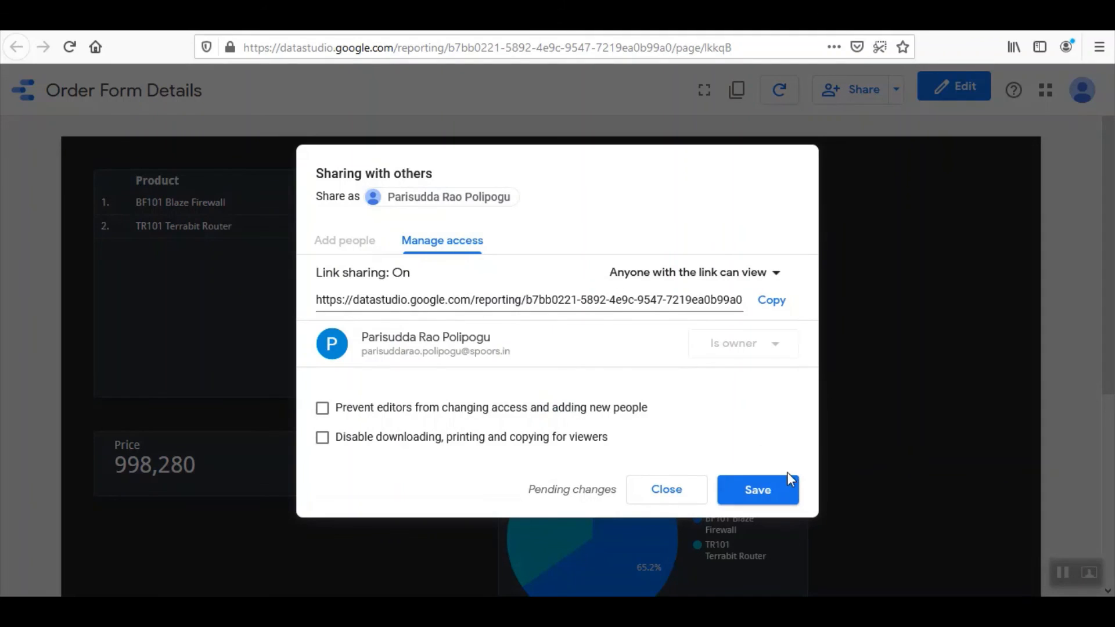
left_click(776, 489)
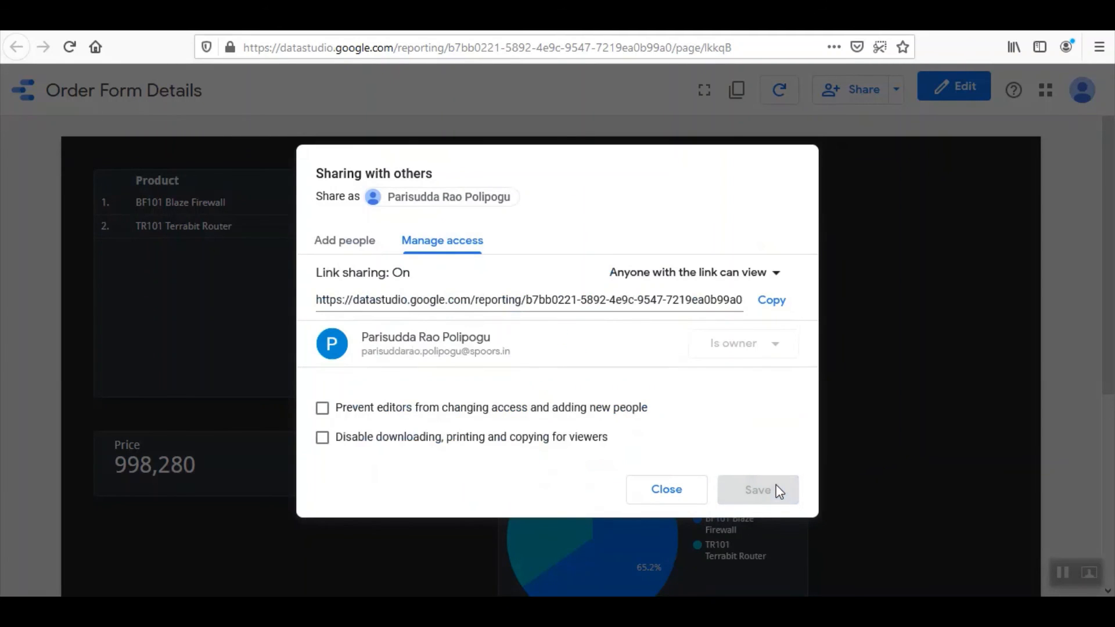
left_click(771, 302)
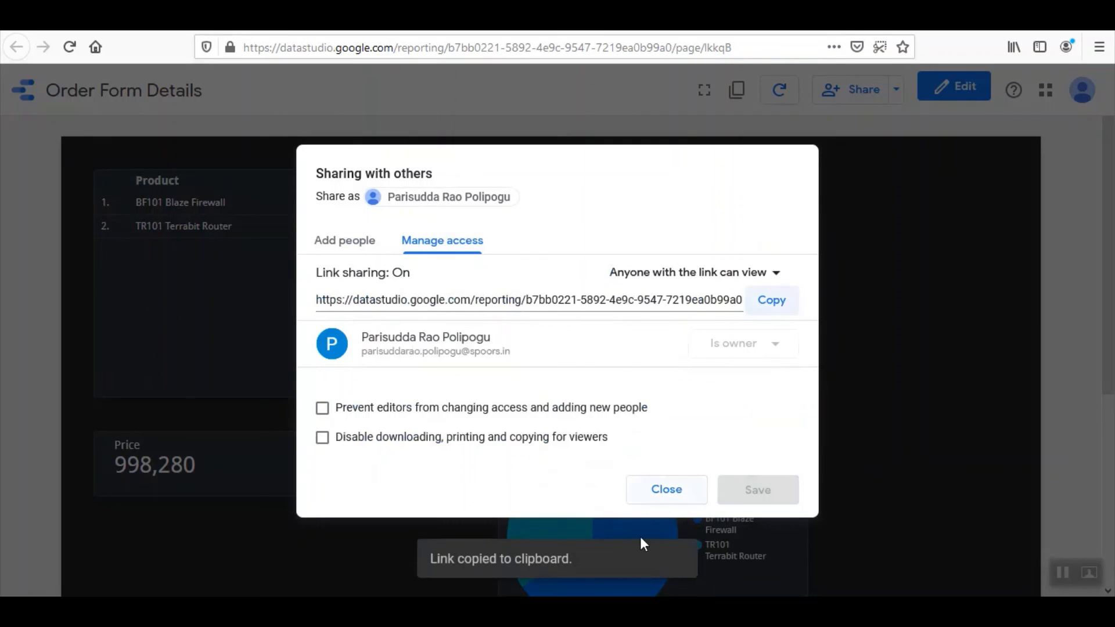
left_click(680, 493)
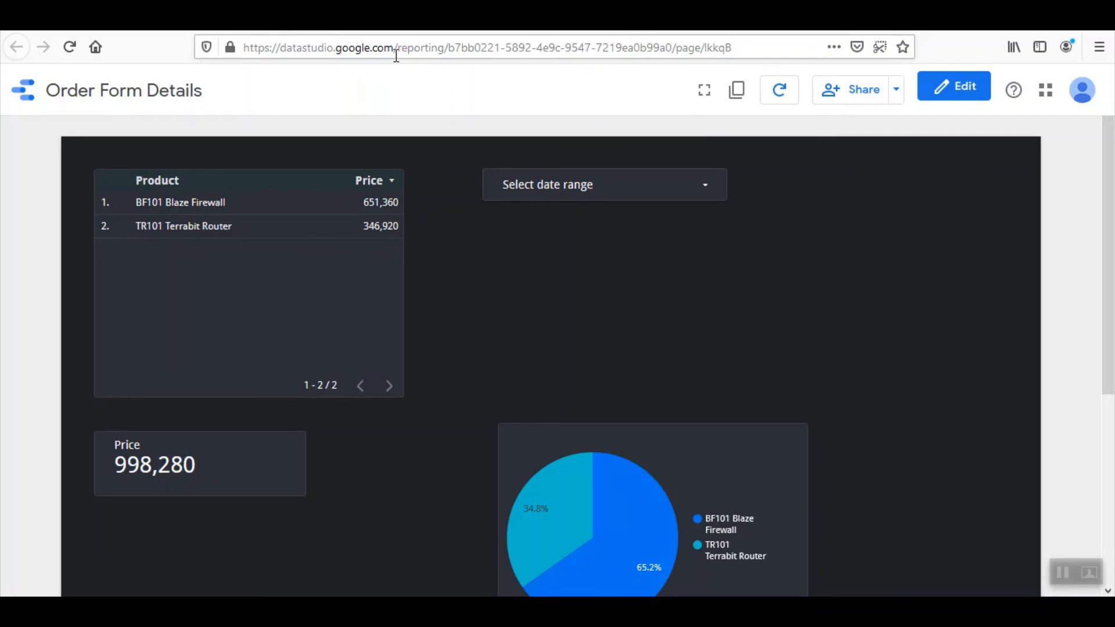
Load the copied Order Form Details link in a new Firefox tab
key("ctrl+t")
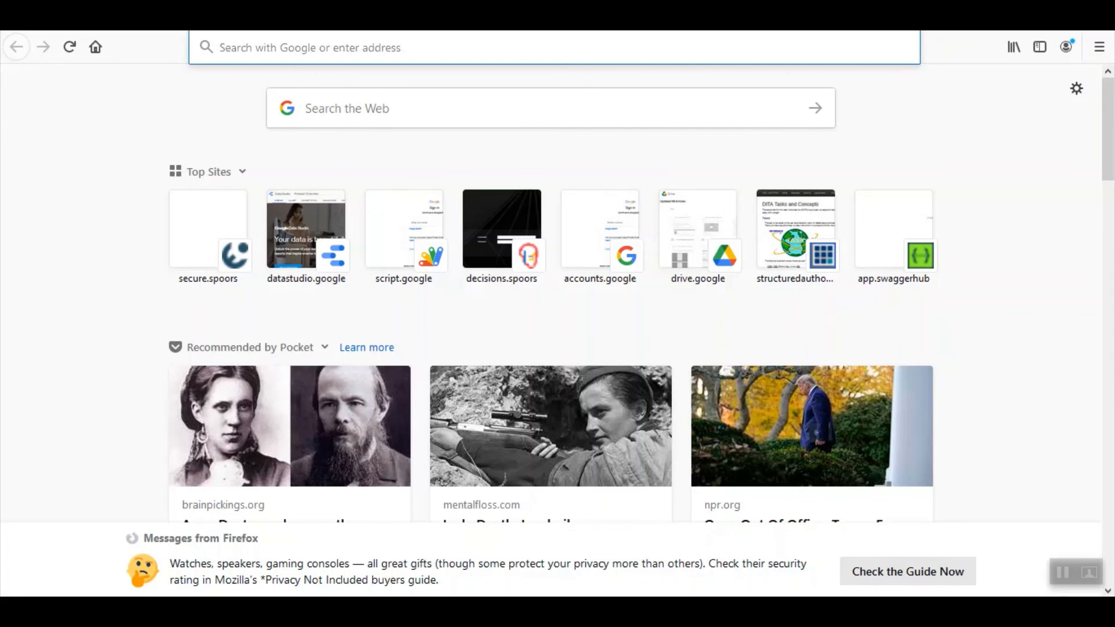
left_click(369, 45)
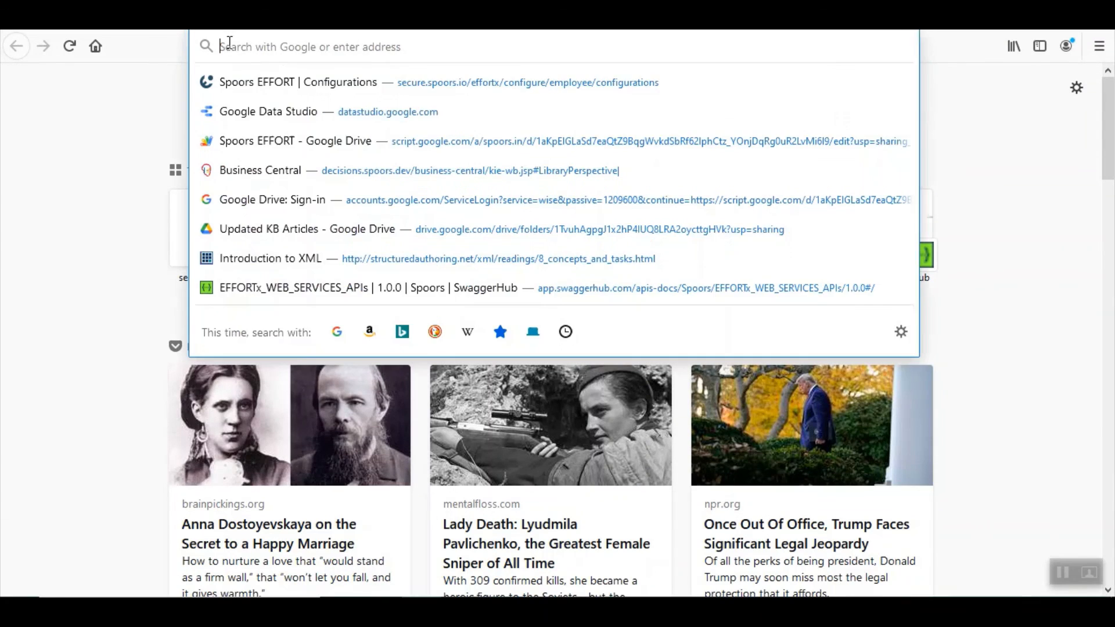
key("ctrl+v")
key("Return")
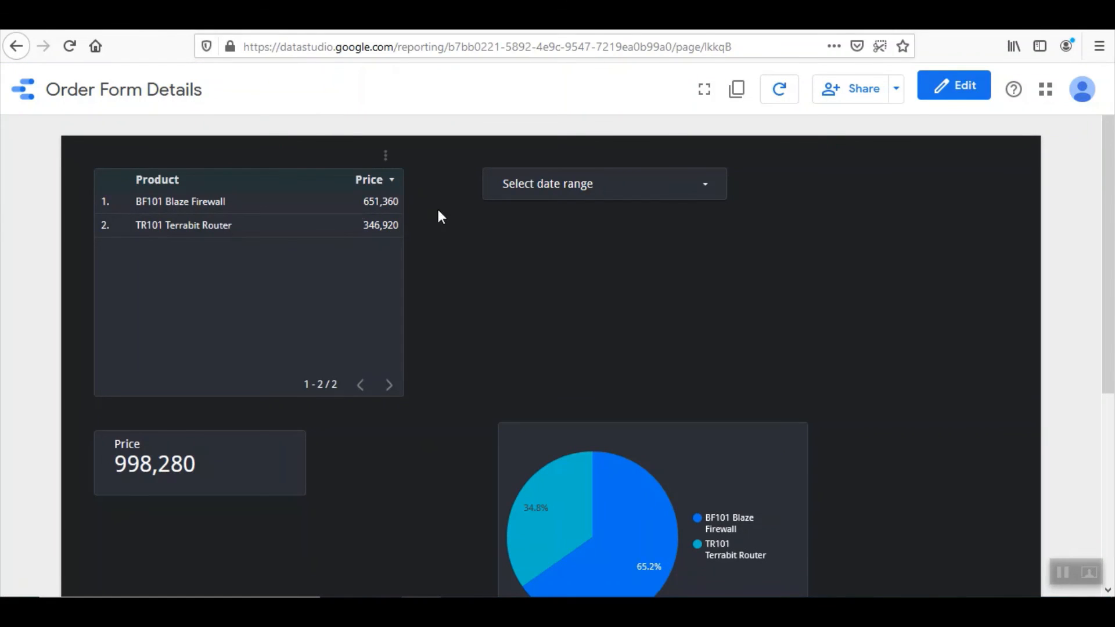
Set the report's date range control to Oct 1, 2020 – Nov 27, 2020 and apply it
scroll(851, 252, "down", 2)
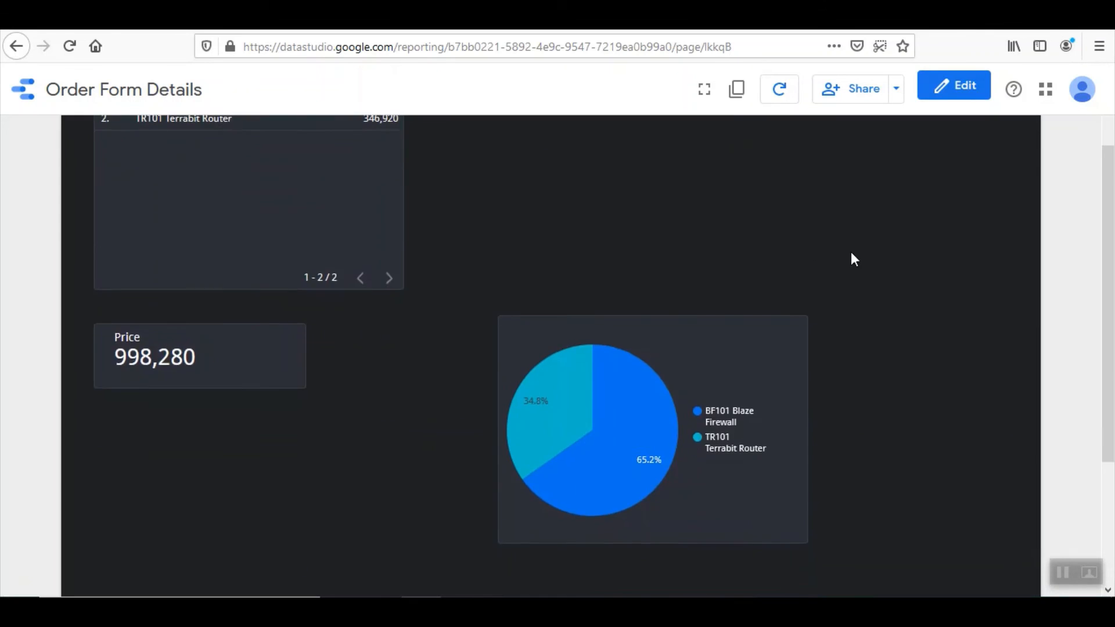
scroll(851, 252, "up", 2)
left_click(669, 200)
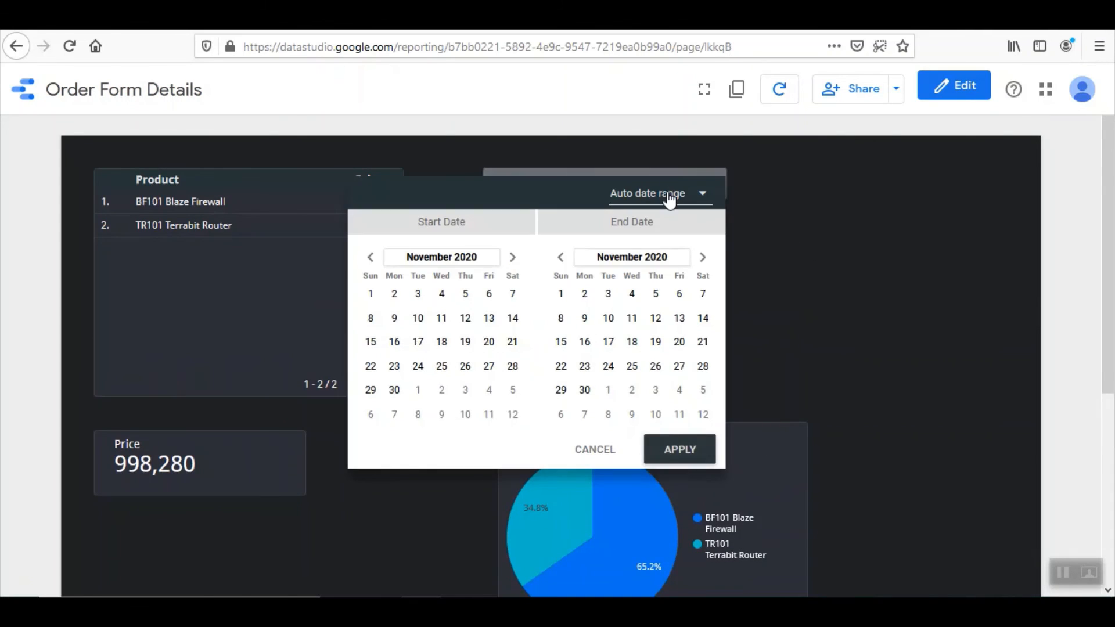
left_click(369, 259)
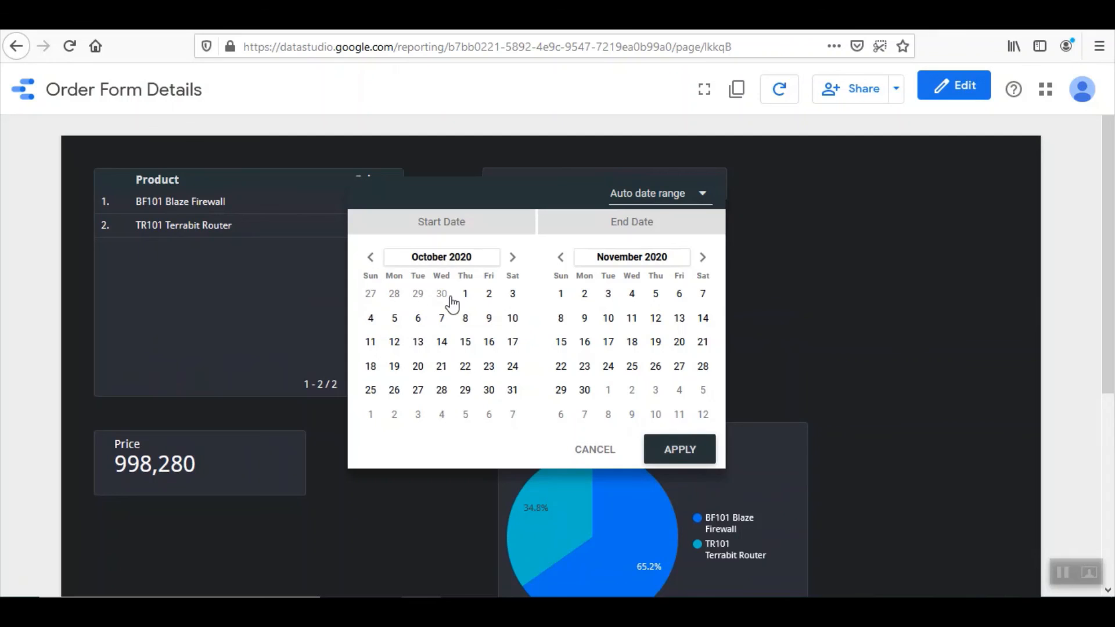
left_click(465, 294)
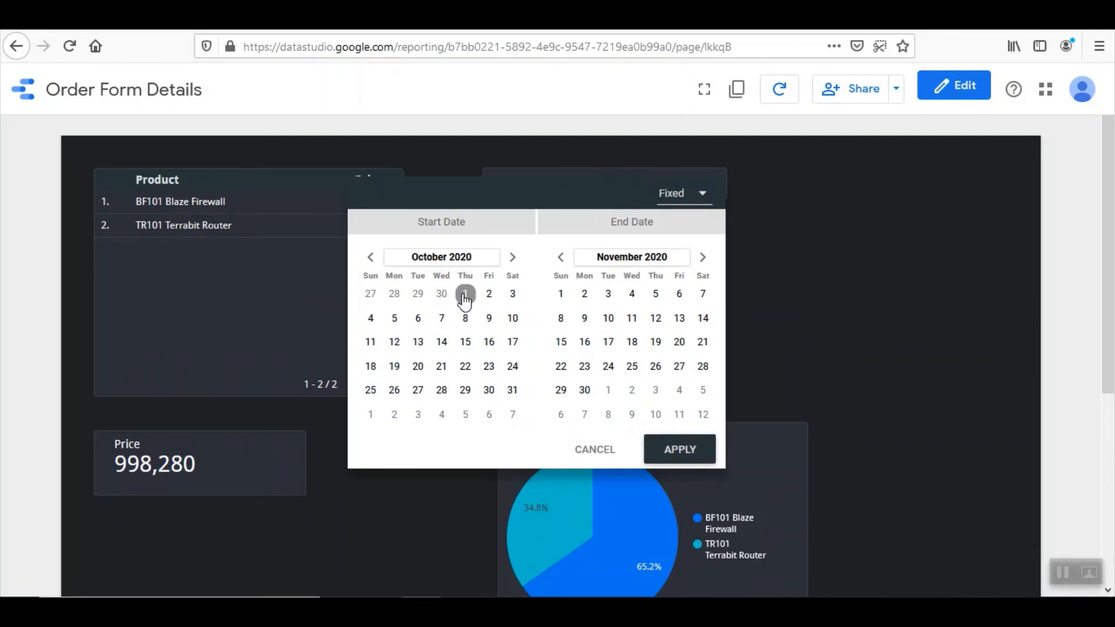
left_click(679, 366)
left_click(679, 450)
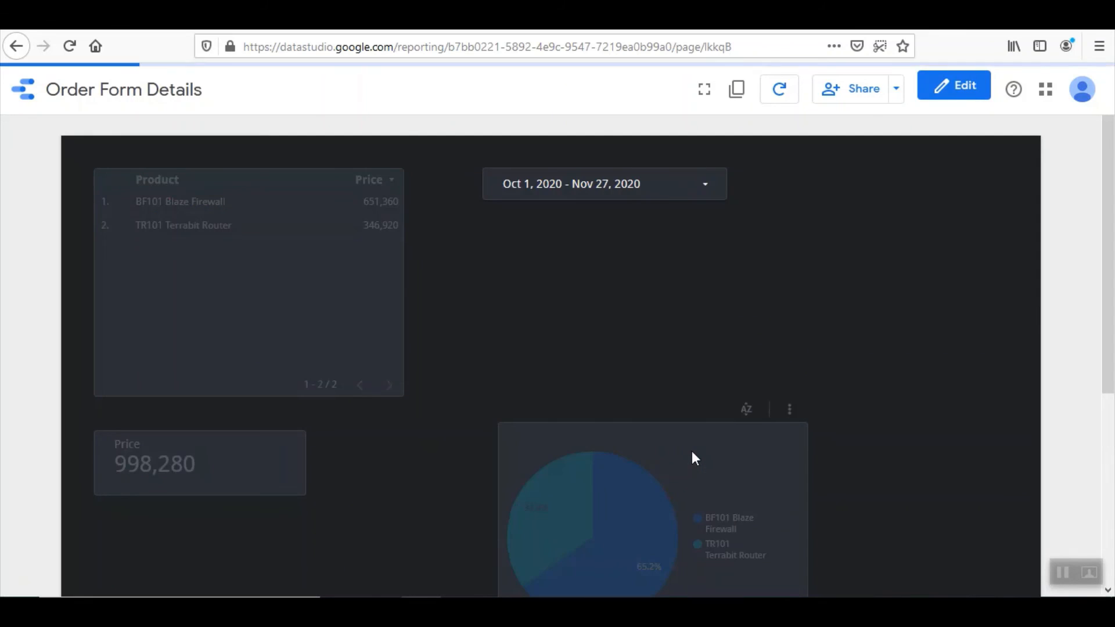